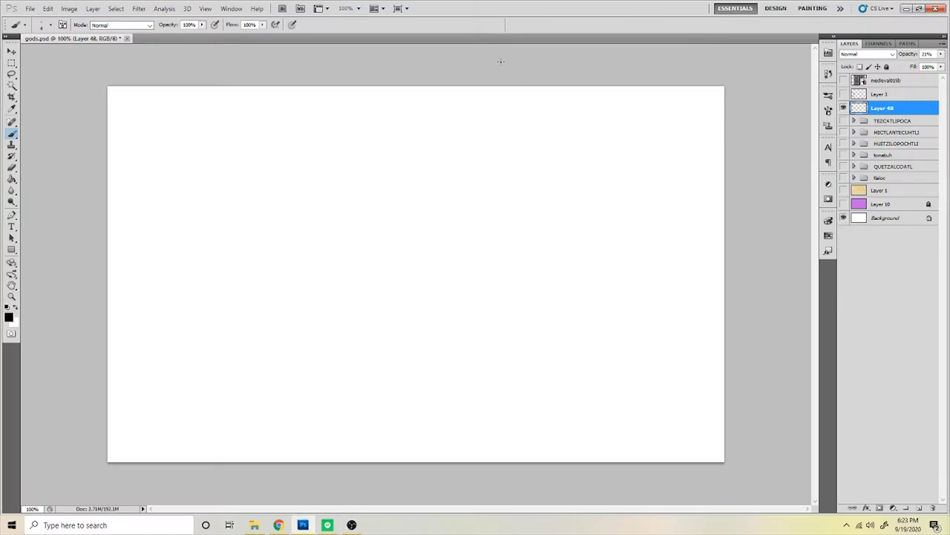
Sketch the profile's nose line, eye with round iris, and nose-base stroke
{"action": "left_click_drag", "start_coordinate": [462, 199], "coordinate": [433, 207]}
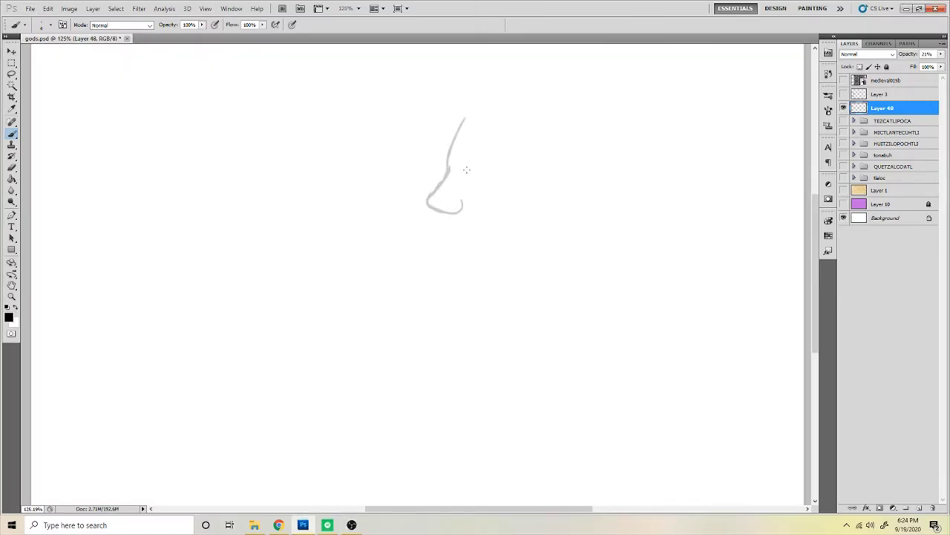
{"action": "mouse_move", "coordinate": [466, 170]}
{"action": "left_mouse_down"}
{"action": "mouse_move", "coordinate": [524, 175]}
{"action": "mouse_move", "coordinate": [483, 178]}
{"action": "left_mouse_up"}
{"action": "scroll", "coordinate": [468, 164], "scroll_direction": "up", "scroll_amount": 1}
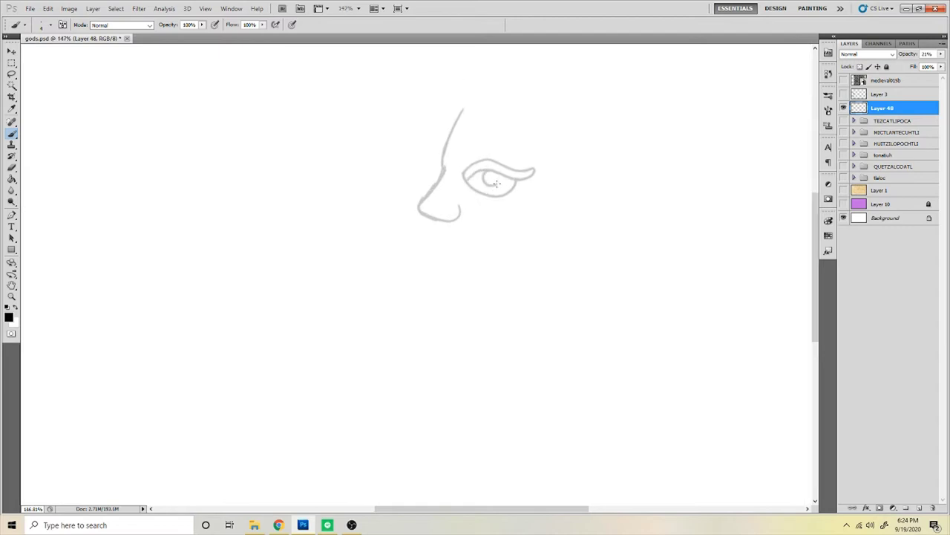
{"action": "left_click_drag", "start_coordinate": [496, 183], "coordinate": [495, 178]}
{"action": "scroll", "coordinate": [495, 181], "scroll_direction": "down", "scroll_amount": 1}
{"action": "left_click_drag", "start_coordinate": [464, 212], "coordinate": [485, 214]}
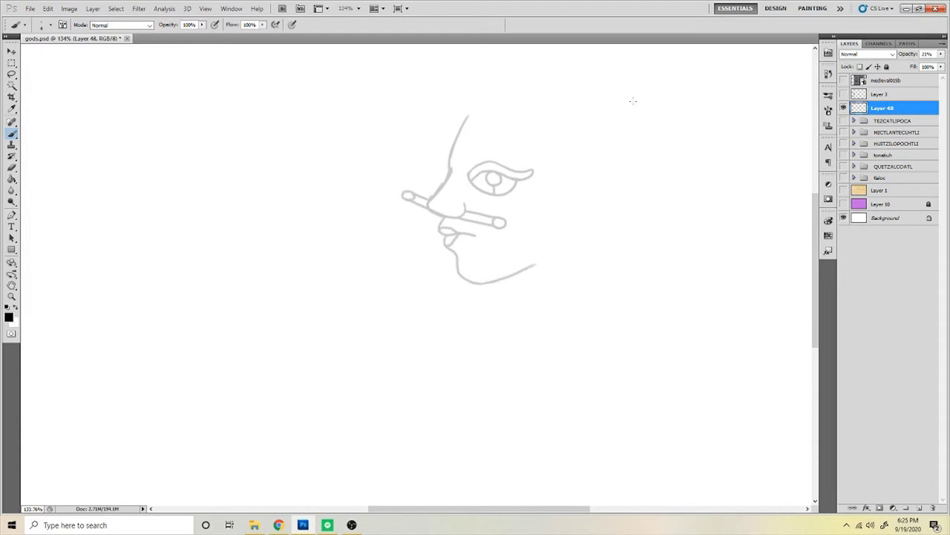
Draw a flower earring with a narrow stem beside the face
{"action": "left_click_drag", "start_coordinate": [633, 101], "coordinate": [516, 182]}
{"action": "mouse_move", "coordinate": [452, 259]}
{"action": "left_mouse_down"}
{"action": "mouse_move", "coordinate": [429, 281]}
{"action": "mouse_move", "coordinate": [462, 295]}
{"action": "mouse_move", "coordinate": [450, 283]}
{"action": "mouse_move", "coordinate": [462, 346]}
{"action": "left_mouse_up"}
{"action": "left_click_drag", "start_coordinate": [461, 299], "coordinate": [460, 341]}
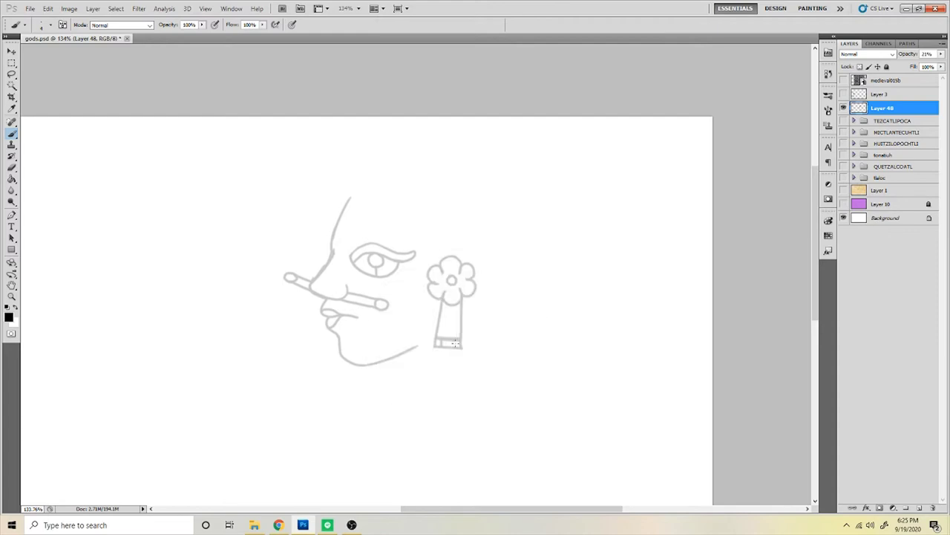
{"action": "left_click_drag", "start_coordinate": [468, 226], "coordinate": [339, 198]}
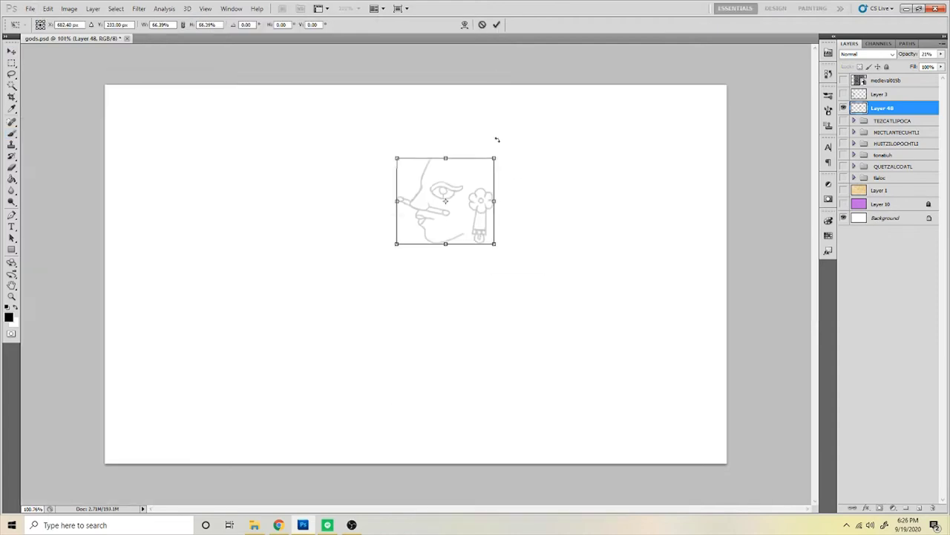
Draw the head plume, ear ornament with tall feathers, double bar and forehead headband
{"action": "mouse_move", "coordinate": [456, 303]}
{"action": "left_mouse_down"}
{"action": "mouse_move", "coordinate": [405, 225]}
{"action": "mouse_move", "coordinate": [367, 199]}
{"action": "mouse_move", "coordinate": [446, 217]}
{"action": "mouse_move", "coordinate": [470, 300]}
{"action": "mouse_move", "coordinate": [462, 236]}
{"action": "mouse_move", "coordinate": [468, 265]}
{"action": "left_mouse_up"}
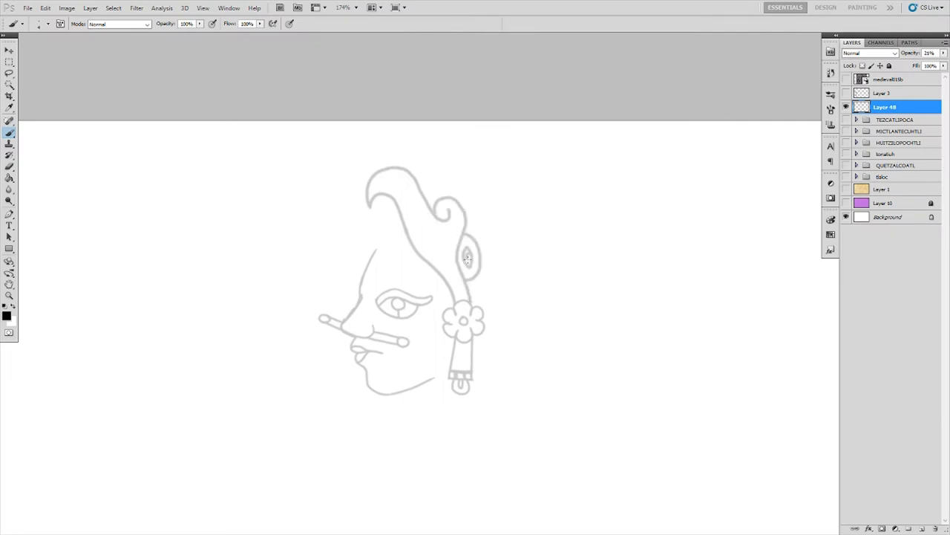
{"action": "mouse_move", "coordinate": [468, 220]}
{"action": "left_mouse_down"}
{"action": "mouse_move", "coordinate": [494, 223]}
{"action": "mouse_move", "coordinate": [520, 194]}
{"action": "mouse_move", "coordinate": [532, 257]}
{"action": "mouse_move", "coordinate": [523, 343]}
{"action": "mouse_move", "coordinate": [473, 347]}
{"action": "left_mouse_up"}
{"action": "left_click_drag", "start_coordinate": [434, 266], "coordinate": [364, 245]}
{"action": "left_click_drag", "start_coordinate": [401, 220], "coordinate": [372, 245]}
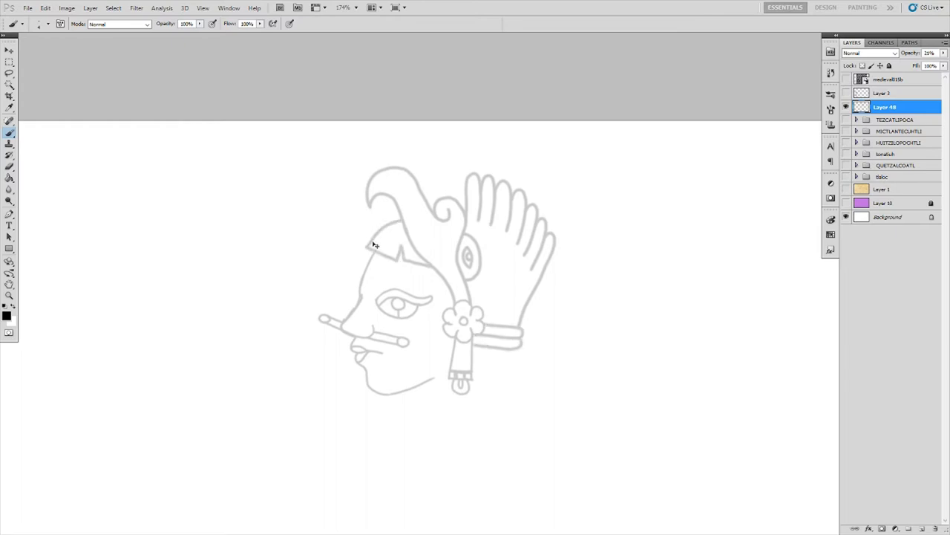
{"action": "scroll", "coordinate": [375, 245], "scroll_direction": "down", "scroll_amount": 2}
{"action": "scroll", "coordinate": [516, 250], "scroll_direction": "up", "scroll_amount": 1}
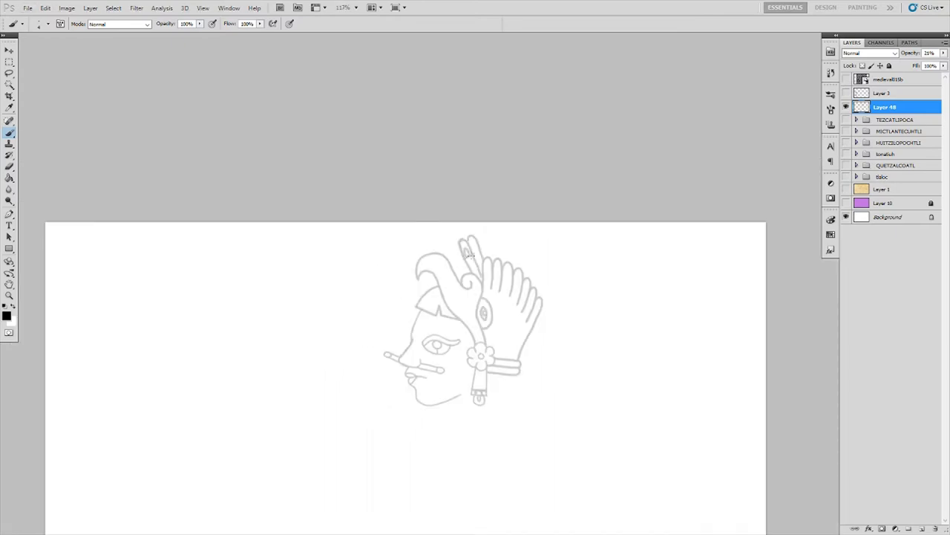
{"action": "scroll", "coordinate": [480, 260], "scroll_direction": "down", "scroll_amount": 1}
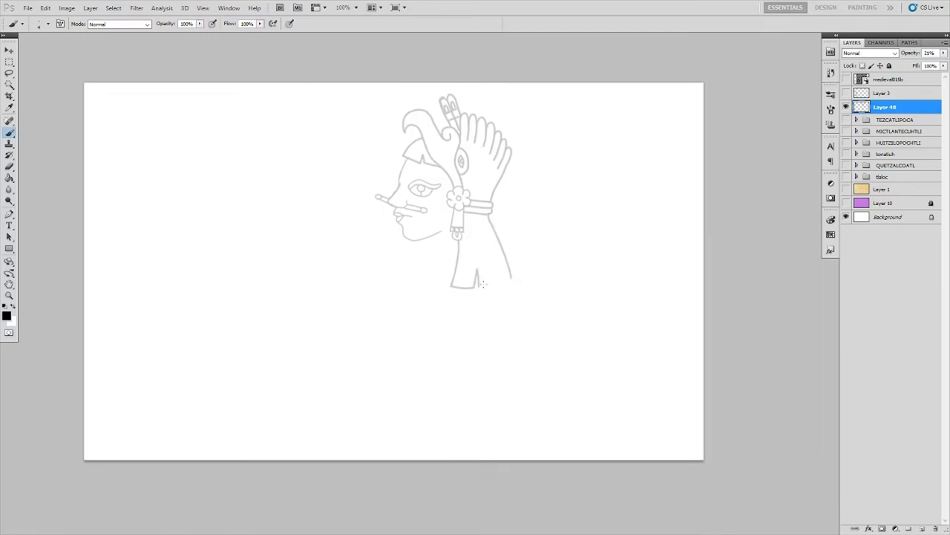
{"action": "scroll", "coordinate": [476, 148], "scroll_direction": "up", "scroll_amount": 1}
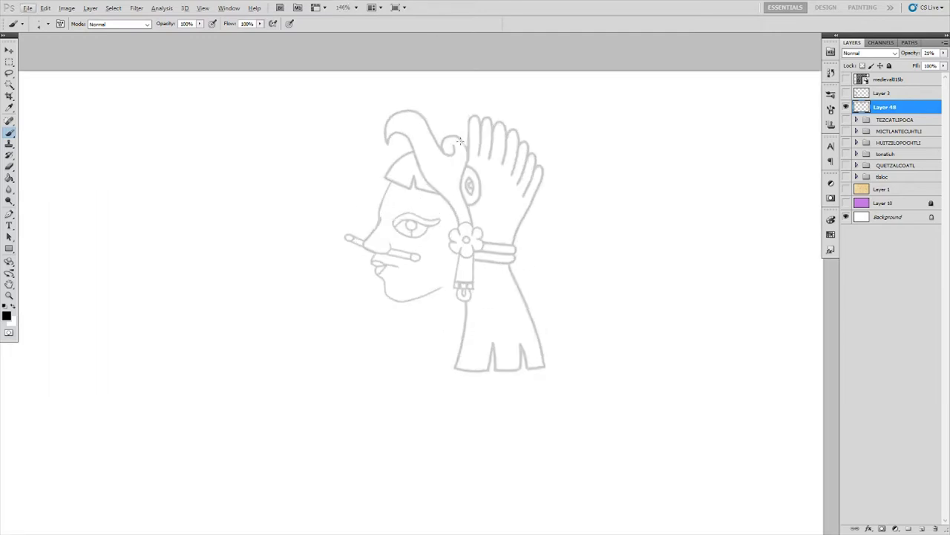
{"action": "scroll", "coordinate": [466, 126], "scroll_direction": "up", "scroll_amount": 1}
{"action": "scroll", "coordinate": [466, 125], "scroll_direction": "down", "scroll_amount": 1}
{"action": "scroll", "coordinate": [521, 133], "scroll_direction": "down", "scroll_amount": 1}
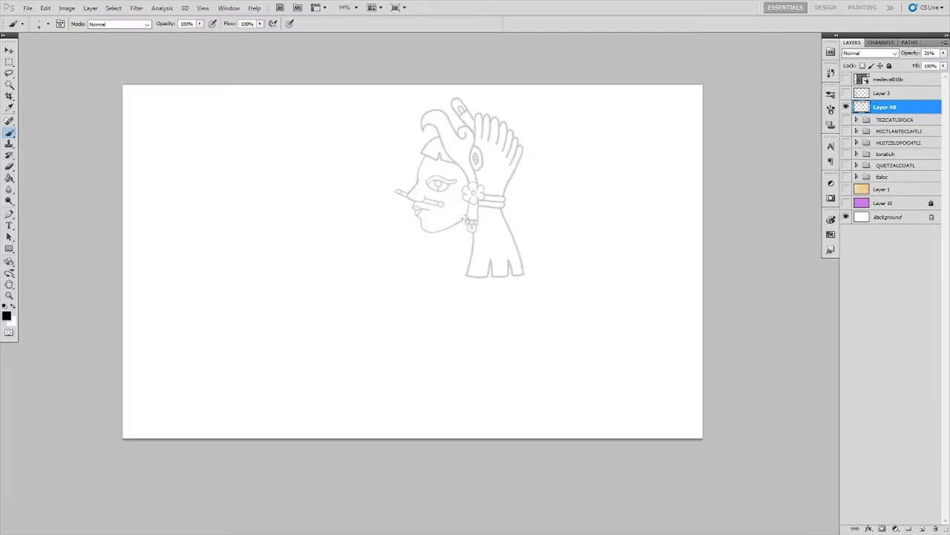
{"action": "scroll", "coordinate": [465, 219], "scroll_direction": "up", "scroll_amount": 1}
Draw the curved shoulder line and extend the beaded collar
{"action": "left_click_drag", "start_coordinate": [421, 254], "coordinate": [497, 323]}
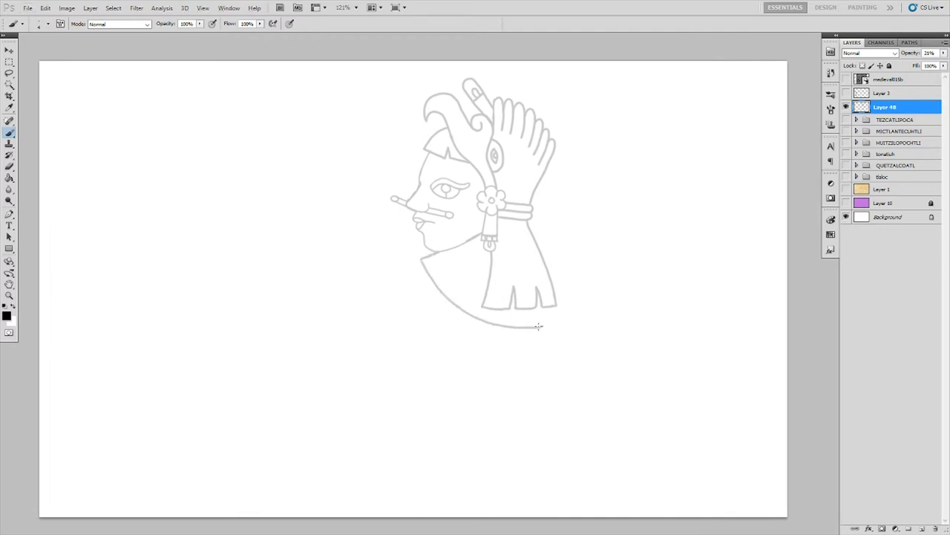
{"action": "scroll", "coordinate": [473, 249], "scroll_direction": "up", "scroll_amount": 1}
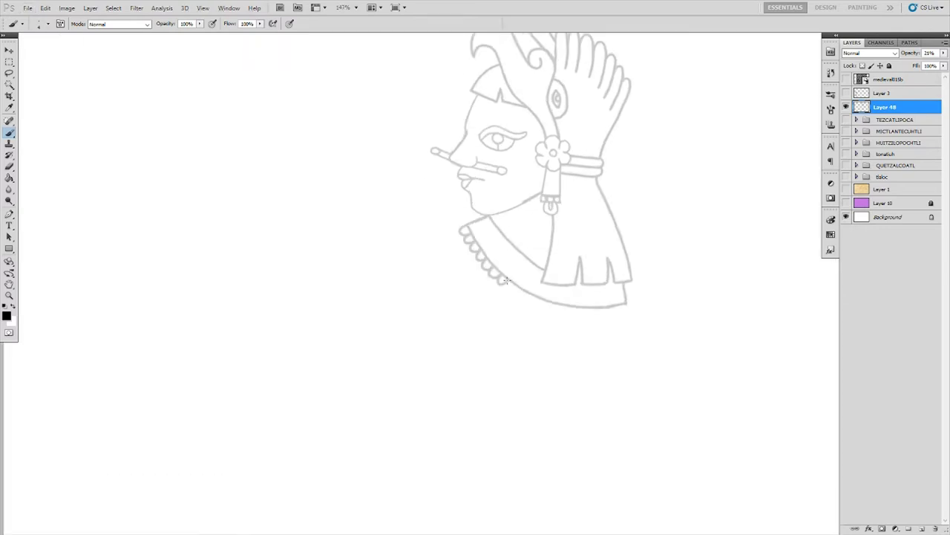
{"action": "left_click_drag", "start_coordinate": [505, 281], "coordinate": [628, 305]}
{"action": "scroll", "coordinate": [628, 304], "scroll_direction": "down", "scroll_amount": 1}
Sketch the outstretched arm running left and begin the open hand
{"action": "left_click_drag", "start_coordinate": [499, 238], "coordinate": [444, 239]}
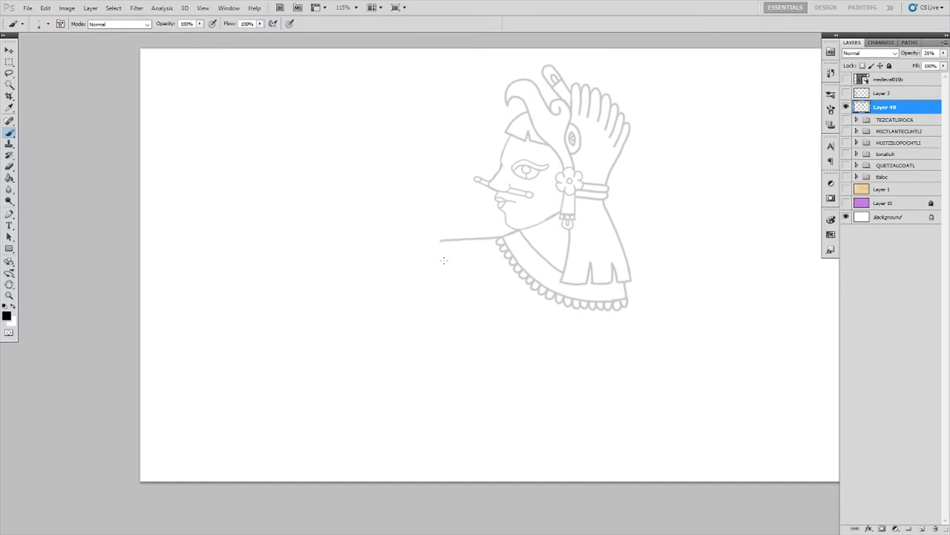
{"action": "scroll", "coordinate": [441, 246], "scroll_direction": "up", "scroll_amount": 1}
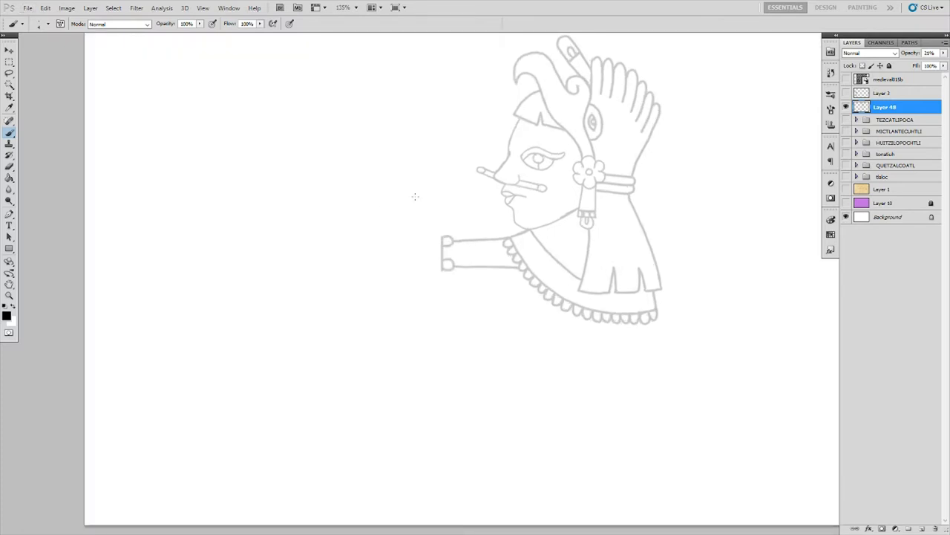
{"action": "mouse_move", "coordinate": [406, 263]}
{"action": "left_mouse_down"}
{"action": "mouse_move", "coordinate": [411, 198]}
{"action": "mouse_move", "coordinate": [377, 225]}
{"action": "mouse_move", "coordinate": [405, 264]}
{"action": "left_mouse_up"}
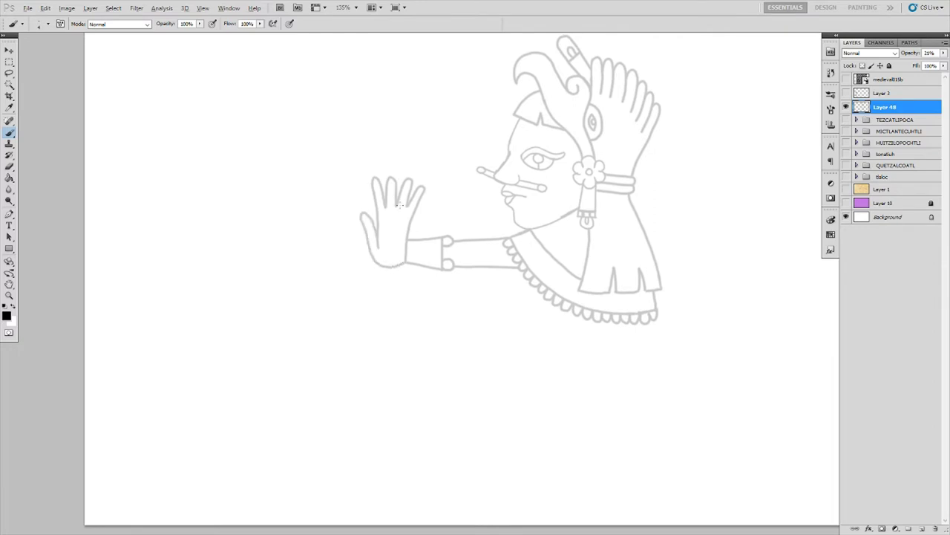
{"action": "scroll", "coordinate": [397, 216], "scroll_direction": "up", "scroll_amount": 2}
{"action": "scroll", "coordinate": [361, 256], "scroll_direction": "down", "scroll_amount": 1}
{"action": "scroll", "coordinate": [362, 256], "scroll_direction": "down", "scroll_amount": 1}
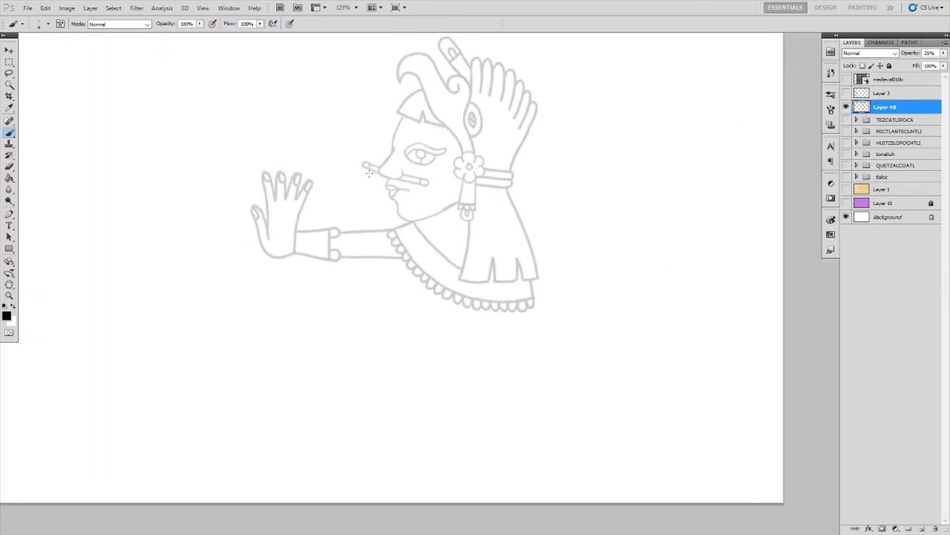
{"action": "scroll", "coordinate": [362, 256], "scroll_direction": "down", "scroll_amount": 1}
Sketch the large lower-body curve and the breast below the necklace
{"action": "left_click_drag", "start_coordinate": [494, 276], "coordinate": [471, 361]}
{"action": "scroll", "coordinate": [401, 200], "scroll_direction": "up", "scroll_amount": 1}
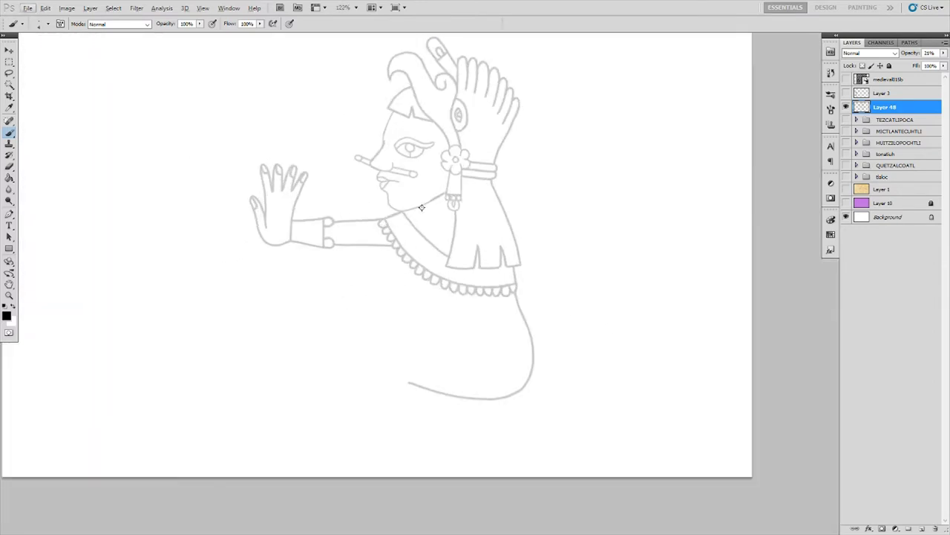
{"action": "left_click_drag", "start_coordinate": [387, 249], "coordinate": [417, 280]}
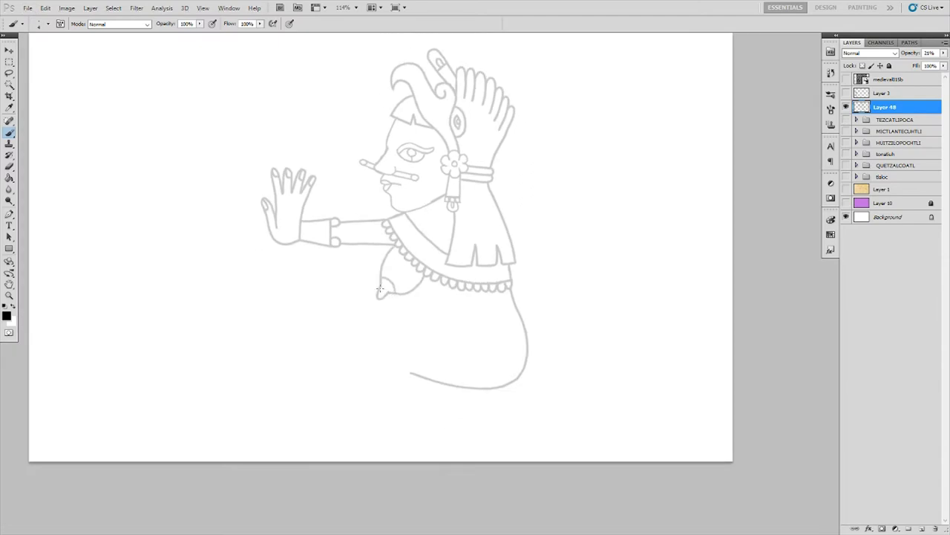
{"action": "scroll", "coordinate": [380, 290], "scroll_direction": "down", "scroll_amount": 1}
{"action": "scroll", "coordinate": [381, 265], "scroll_direction": "up", "scroll_amount": 2}
{"action": "scroll", "coordinate": [399, 392], "scroll_direction": "up", "scroll_amount": 2}
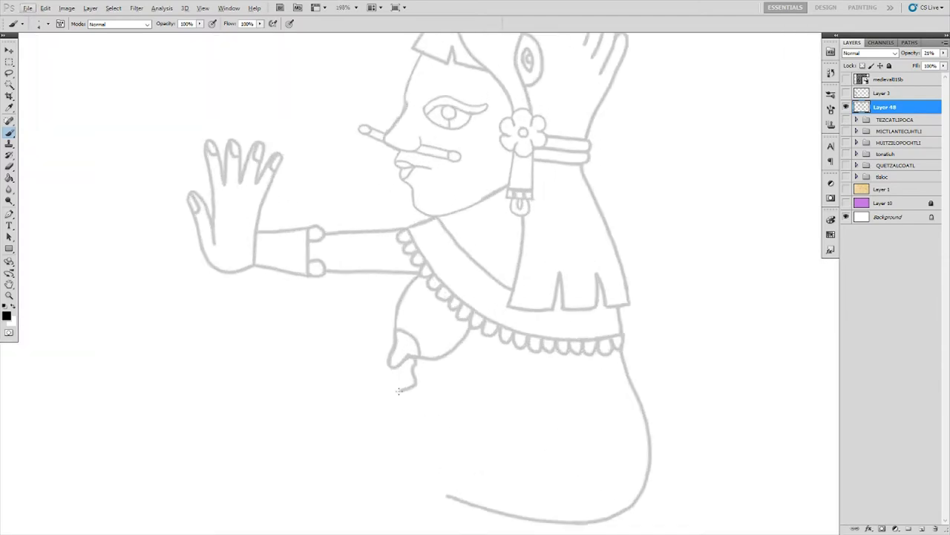
{"action": "scroll", "coordinate": [388, 245], "scroll_direction": "down", "scroll_amount": 2}
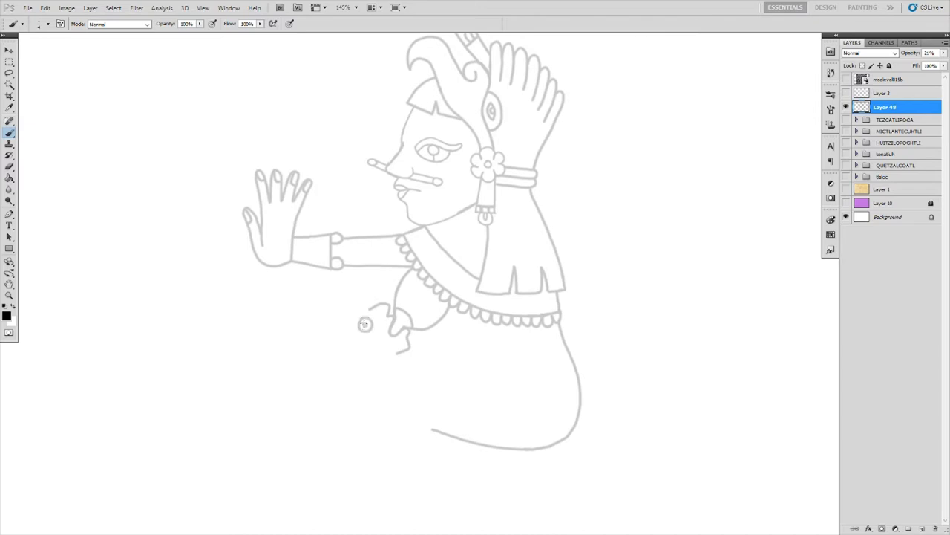
Draw the child's face lines and the lower hand's forearm and wrist cuff
{"action": "mouse_move", "coordinate": [405, 346]}
{"action": "left_mouse_down"}
{"action": "mouse_move", "coordinate": [327, 381]}
{"action": "mouse_move", "coordinate": [409, 392]}
{"action": "left_mouse_up"}
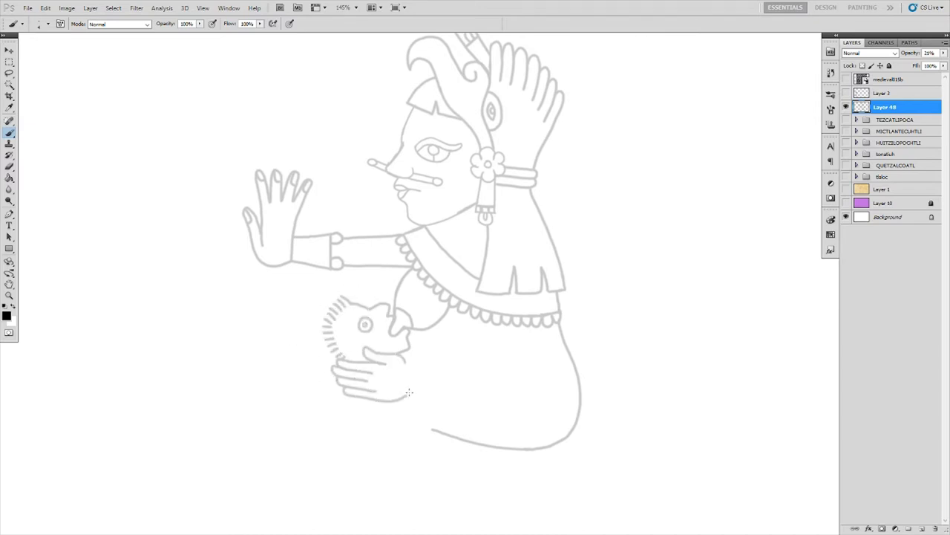
{"action": "left_click_drag", "start_coordinate": [409, 359], "coordinate": [444, 362]}
{"action": "left_click_drag", "start_coordinate": [412, 393], "coordinate": [453, 397]}
{"action": "scroll", "coordinate": [446, 357], "scroll_direction": "down", "scroll_amount": 1}
{"action": "left_click_drag", "start_coordinate": [478, 319], "coordinate": [478, 358]}
{"action": "left_click_drag", "start_coordinate": [454, 386], "coordinate": [502, 383]}
{"action": "scroll", "coordinate": [501, 383], "scroll_direction": "down", "scroll_amount": 2}
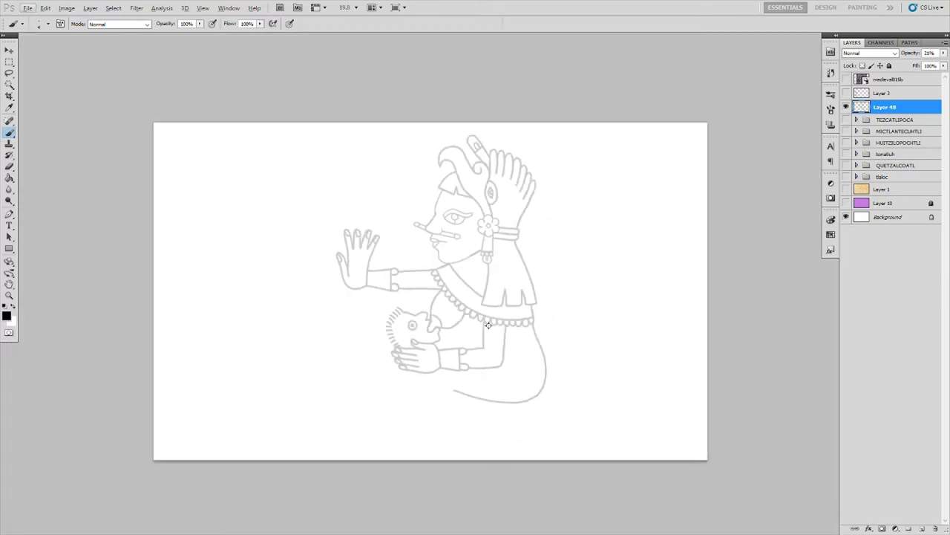
Try drawing a small raised hand below the belt, then undo those strokes
{"action": "key", "text": "ctrl+t"}
{"action": "key", "text": "b"}
{"action": "key", "text": "Return"}
{"action": "scroll", "coordinate": [450, 211], "scroll_direction": "up", "scroll_amount": 1}
{"action": "scroll", "coordinate": [451, 211], "scroll_direction": "up", "scroll_amount": 5}
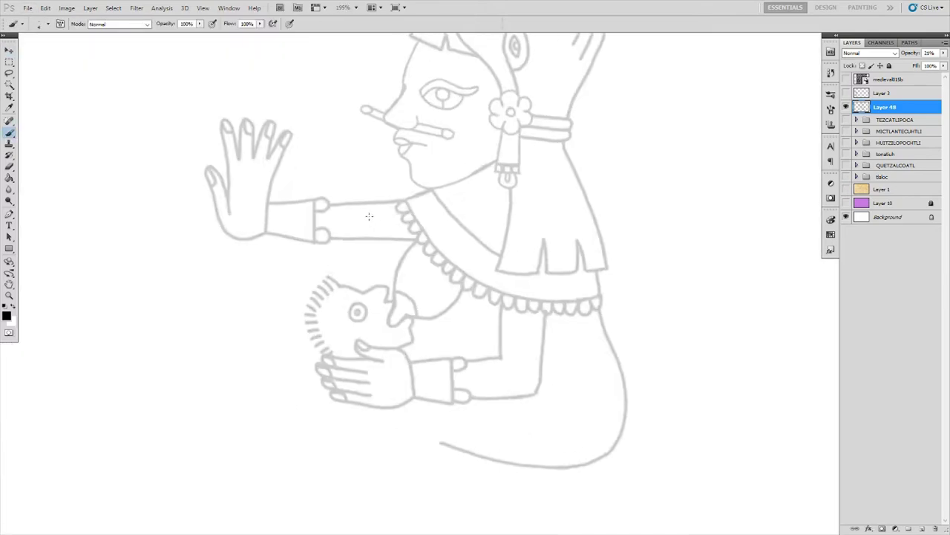
{"action": "left_click_drag", "start_coordinate": [459, 367], "coordinate": [459, 396]}
{"action": "left_click_drag", "start_coordinate": [456, 345], "coordinate": [457, 379]}
{"action": "left_click_drag", "start_coordinate": [475, 352], "coordinate": [499, 319]}
{"action": "left_click_drag", "start_coordinate": [479, 371], "coordinate": [506, 331]}
{"action": "left_click_drag", "start_coordinate": [477, 365], "coordinate": [477, 395]}
{"action": "key", "text": "ctrl+alt+z"}
{"action": "key", "text": "ctrl+alt+z"}
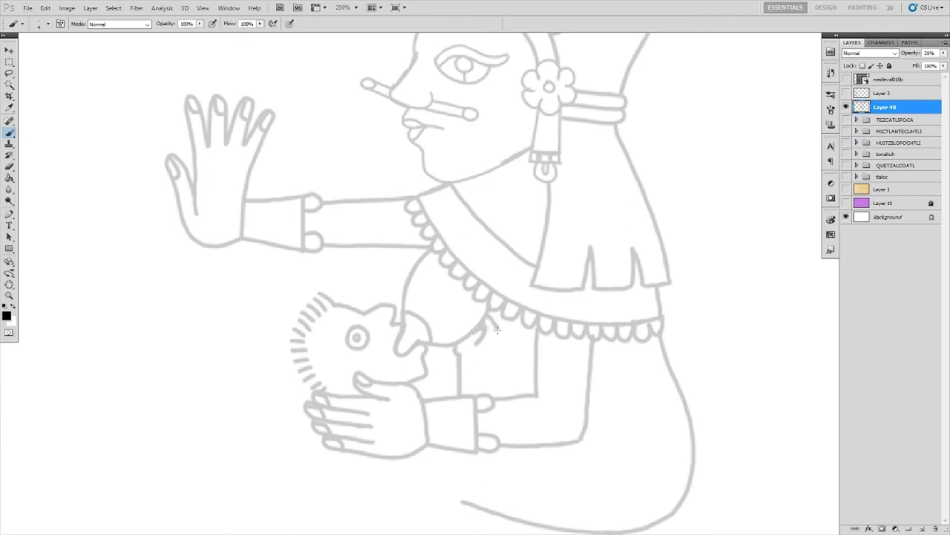
Add short curves beside the child and a small arc below it
{"action": "left_click_drag", "start_coordinate": [390, 275], "coordinate": [400, 260]}
{"action": "left_click_drag", "start_coordinate": [401, 279], "coordinate": [410, 264]}
{"action": "left_click_drag", "start_coordinate": [371, 306], "coordinate": [391, 274]}
{"action": "left_click_drag", "start_coordinate": [392, 303], "coordinate": [407, 292]}
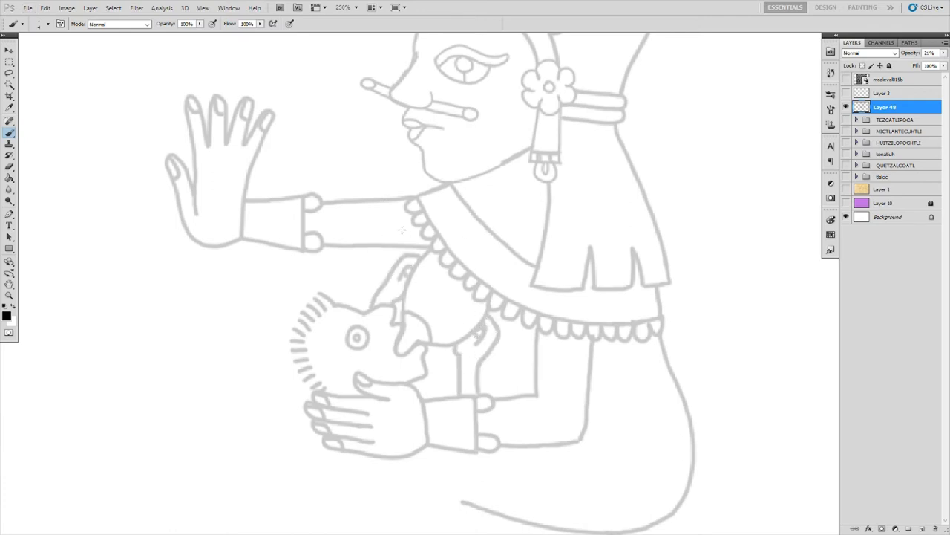
{"action": "scroll", "coordinate": [406, 297], "scroll_direction": "down", "scroll_amount": 3}
{"action": "scroll", "coordinate": [433, 320], "scroll_direction": "down", "scroll_amount": 2}
Draw the child's bent leg, knee and foot below the hand
{"action": "mouse_move", "coordinate": [423, 355]}
{"action": "left_mouse_down"}
{"action": "mouse_move", "coordinate": [441, 344]}
{"action": "mouse_move", "coordinate": [447, 376]}
{"action": "left_mouse_up"}
{"action": "left_click_drag", "start_coordinate": [433, 361], "coordinate": [403, 336]}
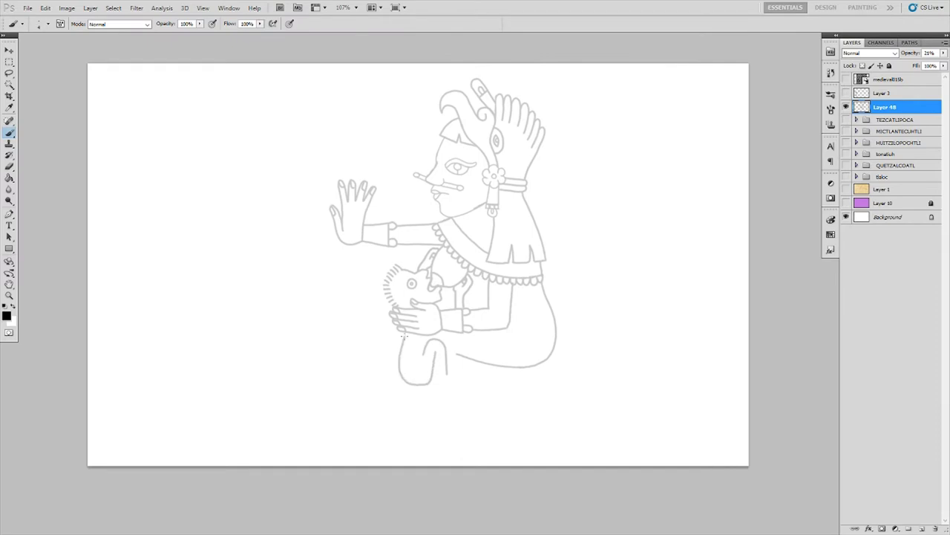
{"action": "left_click_drag", "start_coordinate": [447, 385], "coordinate": [464, 382]}
{"action": "scroll", "coordinate": [451, 387], "scroll_direction": "down", "scroll_amount": 1}
{"action": "scroll", "coordinate": [469, 248], "scroll_direction": "down", "scroll_amount": 3}
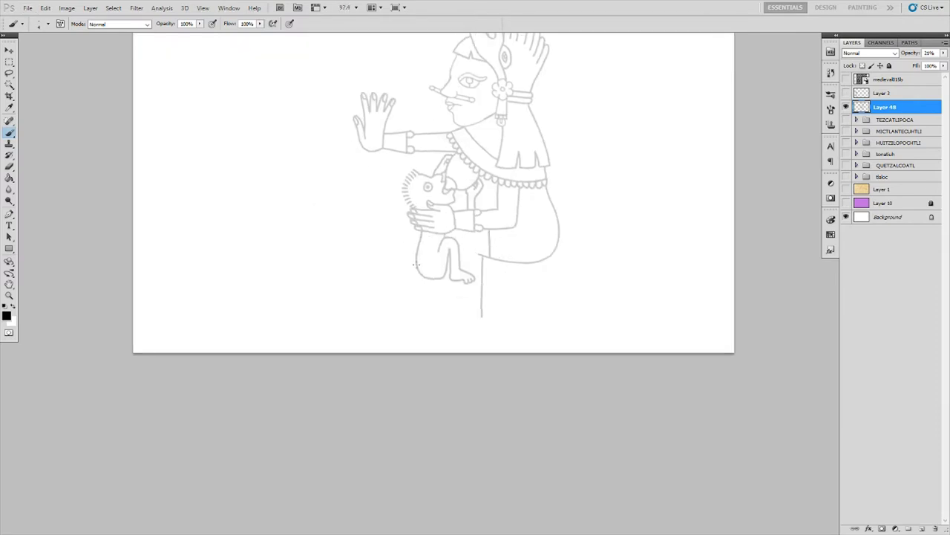
Draw double vertical throne lines and a small dotted circle on the thigh
{"action": "scroll", "coordinate": [468, 223], "scroll_direction": "up", "scroll_amount": 1}
{"action": "left_click_drag", "start_coordinate": [512, 230], "coordinate": [519, 227]}
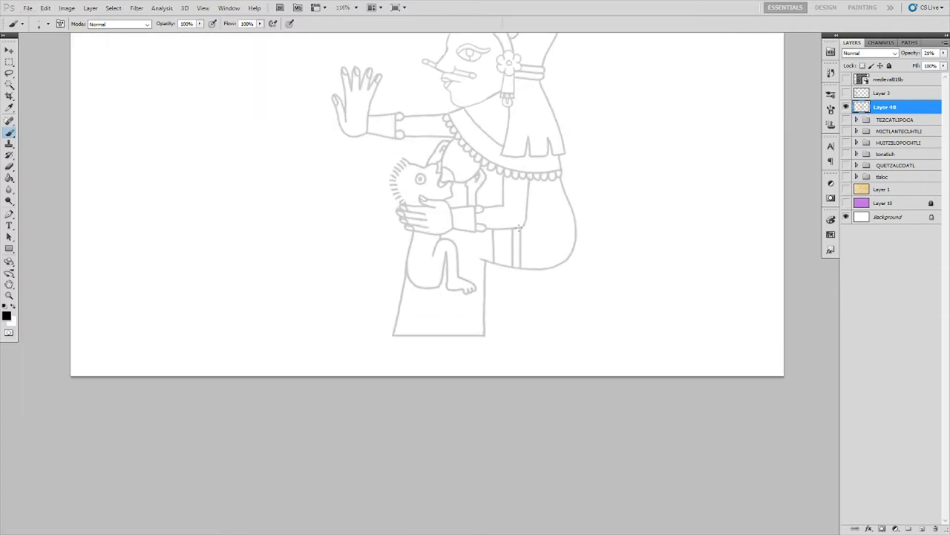
{"action": "scroll", "coordinate": [550, 205], "scroll_direction": "down", "scroll_amount": 2}
{"action": "scroll", "coordinate": [569, 210], "scroll_direction": "up", "scroll_amount": 2}
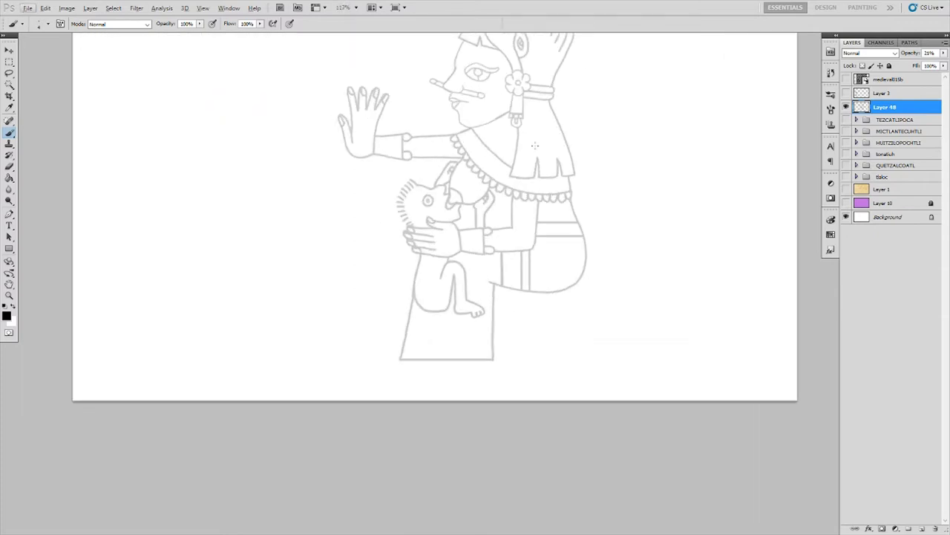
{"action": "scroll", "coordinate": [562, 278], "scroll_direction": "up", "scroll_amount": 2}
{"action": "left_click_drag", "start_coordinate": [562, 266], "coordinate": [561, 267]}
{"action": "scroll", "coordinate": [564, 223], "scroll_direction": "down", "scroll_amount": 1}
{"action": "scroll", "coordinate": [566, 162], "scroll_direction": "down", "scroll_amount": 2}
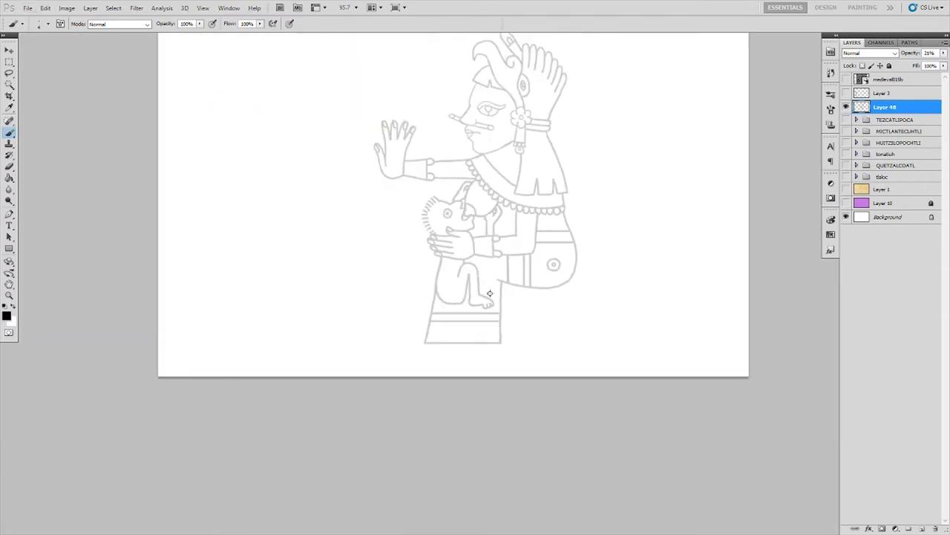
{"action": "scroll", "coordinate": [519, 222], "scroll_direction": "up", "scroll_amount": 1}
On a new layer, sketch a foot and copy it left as the second foot
{"action": "key", "text": "ctrl+shift+alt+n"}
{"action": "scroll", "coordinate": [482, 223], "scroll_direction": "up", "scroll_amount": 2}
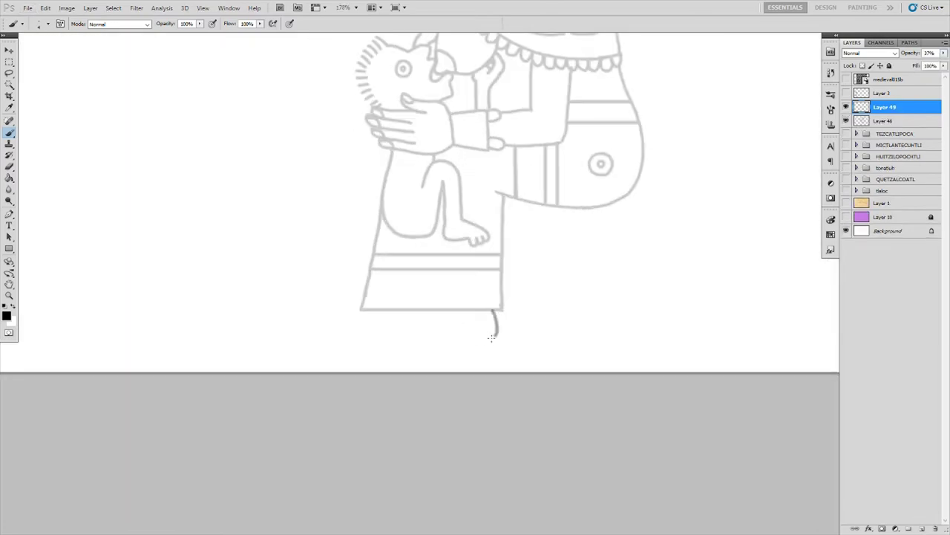
{"action": "left_click_drag", "start_coordinate": [493, 312], "coordinate": [420, 337]}
{"action": "key", "text": "v"}
{"action": "left_click_drag", "start_coordinate": [483, 326], "coordinate": [404, 326]}
Merge the sketch layers and set their opacity to 16%
{"action": "left_click", "coordinate": [884, 120], "text": "shift"}
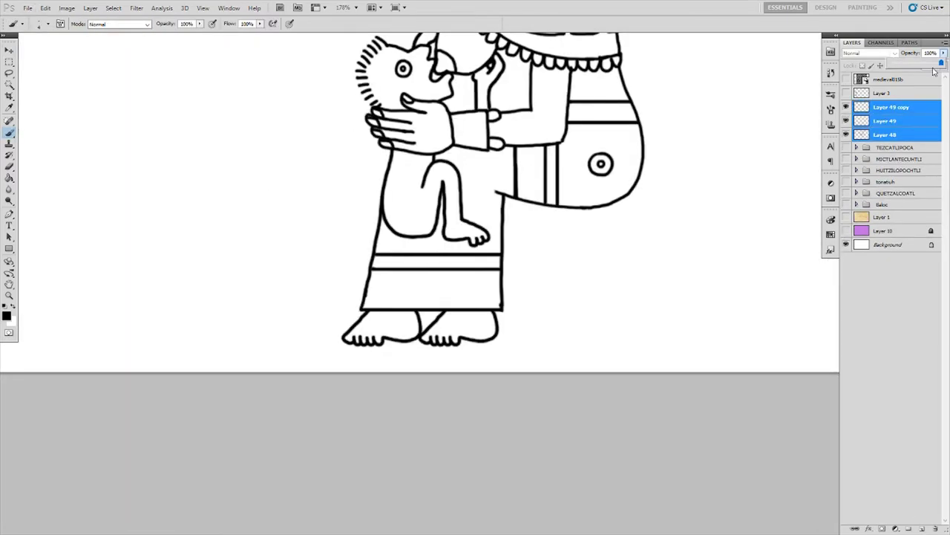
{"action": "key", "text": "ctrl+e"}
{"action": "key", "text": "1"}
{"action": "key", "text": "6"}
{"action": "scroll", "coordinate": [623, 120], "scroll_direction": "down", "scroll_amount": 3}
{"action": "key", "text": "b"}
Draw two throne base lines and a tall spiral-topped curve behind the goddess
{"action": "left_click_drag", "start_coordinate": [622, 120], "coordinate": [473, 307]}
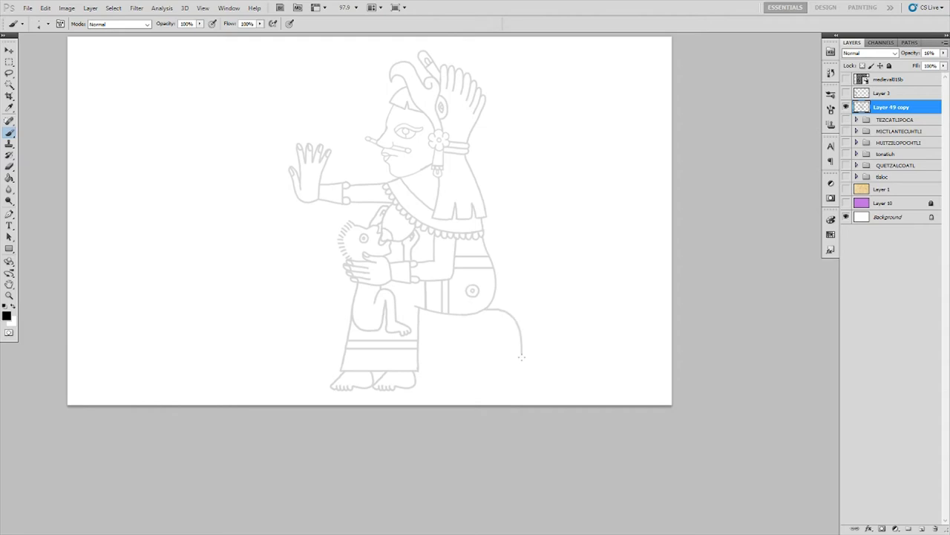
{"action": "left_click_drag", "start_coordinate": [491, 377], "coordinate": [416, 378]}
{"action": "left_click_drag", "start_coordinate": [416, 387], "coordinate": [517, 388]}
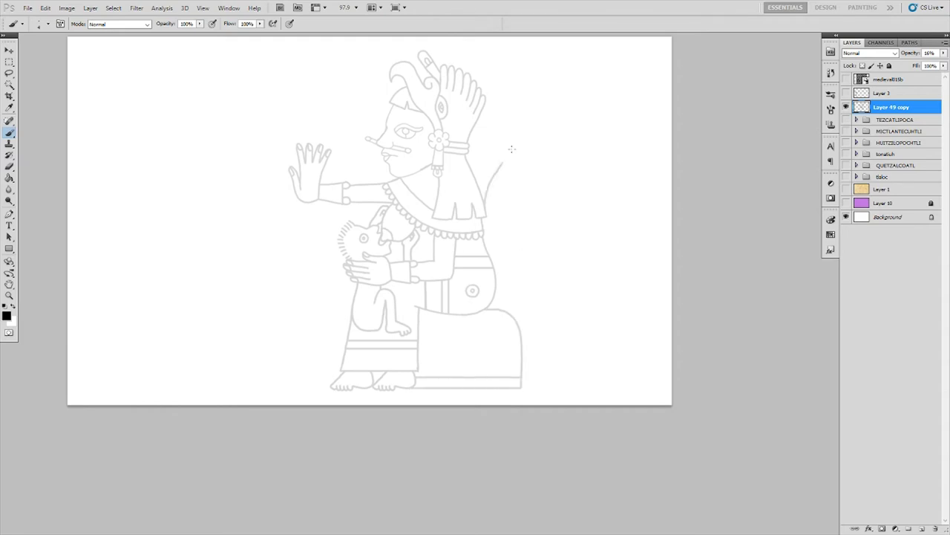
{"action": "left_click_drag", "start_coordinate": [511, 150], "coordinate": [520, 130]}
{"action": "scroll", "coordinate": [520, 130], "scroll_direction": "up", "scroll_amount": 2}
{"action": "left_click_drag", "start_coordinate": [479, 235], "coordinate": [529, 241]}
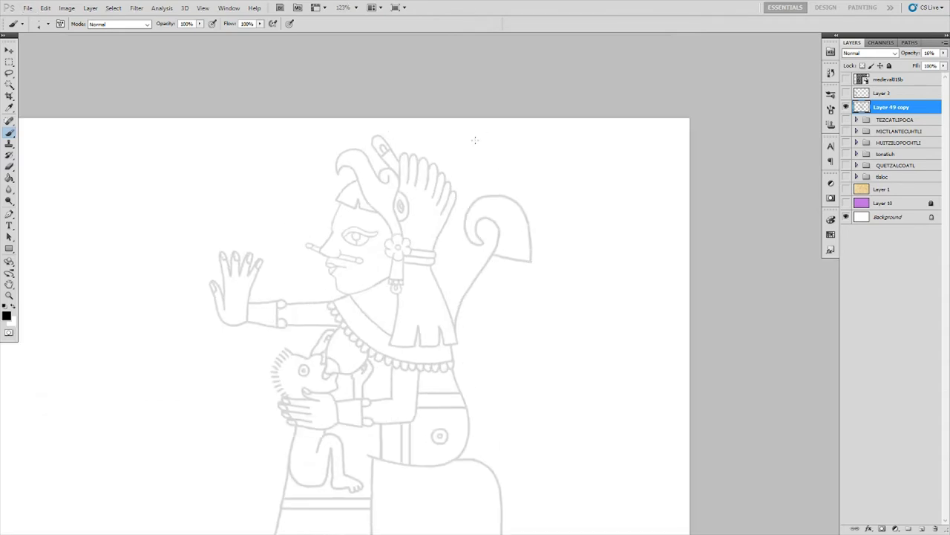
Sketch the bulging bag with an inner curve and a tube with flame curls
{"action": "mouse_move", "coordinate": [522, 275]}
{"action": "left_mouse_down"}
{"action": "mouse_move", "coordinate": [545, 383]}
{"action": "mouse_move", "coordinate": [490, 466]}
{"action": "left_mouse_up"}
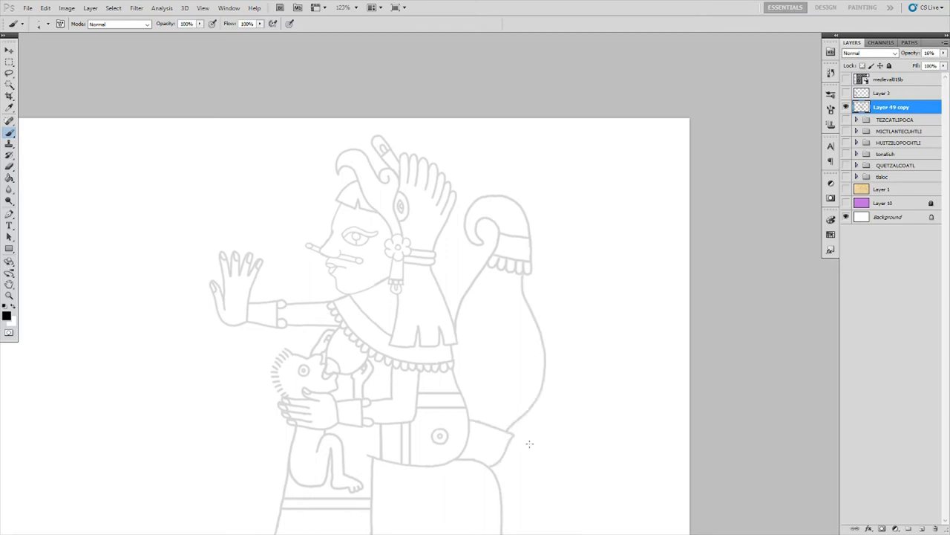
{"action": "scroll", "coordinate": [472, 335], "scroll_direction": "down", "scroll_amount": 1}
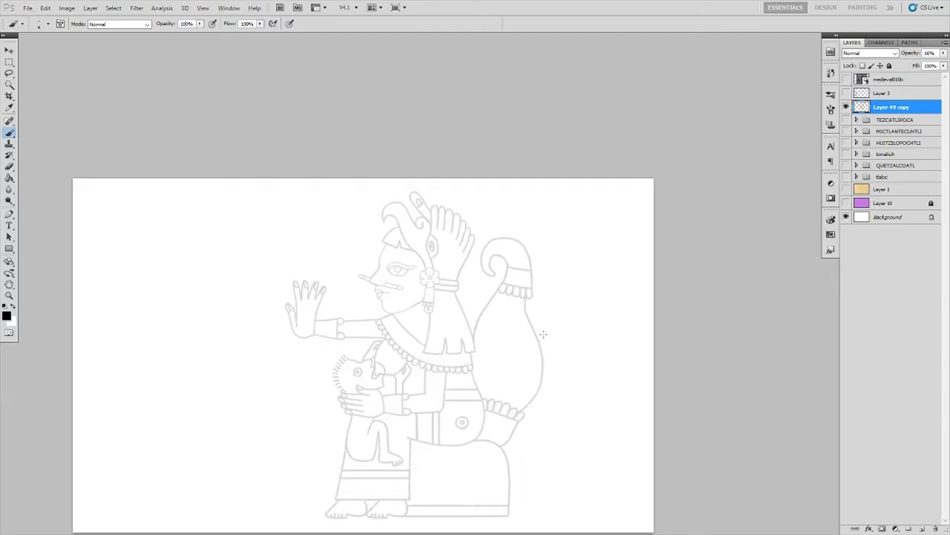
{"action": "scroll", "coordinate": [490, 327], "scroll_direction": "up", "scroll_amount": 2}
{"action": "left_click_drag", "start_coordinate": [532, 367], "coordinate": [531, 419]}
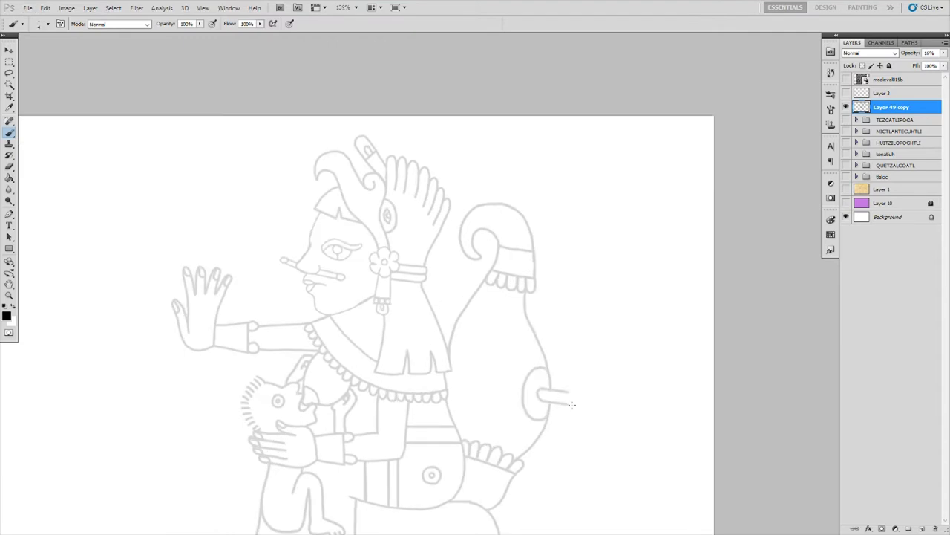
{"action": "left_click_drag", "start_coordinate": [594, 364], "coordinate": [612, 434]}
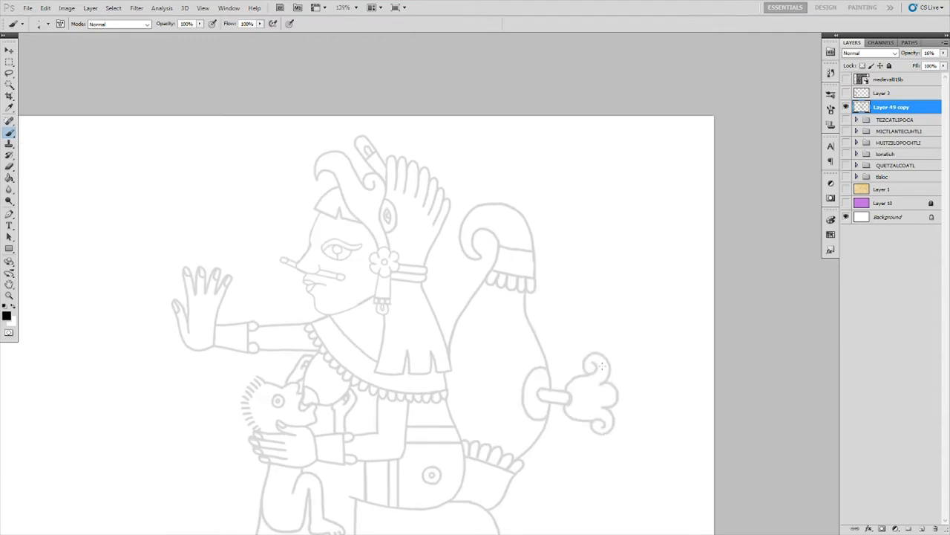
{"action": "left_click_drag", "start_coordinate": [610, 383], "coordinate": [637, 362]}
{"action": "left_click_drag", "start_coordinate": [615, 410], "coordinate": [640, 427]}
Apply and confirm a Free Transform on the sketch layer
{"action": "scroll", "coordinate": [630, 309], "scroll_direction": "down", "scroll_amount": 1}
{"action": "scroll", "coordinate": [630, 309], "scroll_direction": "down", "scroll_amount": 1}
{"action": "scroll", "coordinate": [629, 309], "scroll_direction": "down", "scroll_amount": 1}
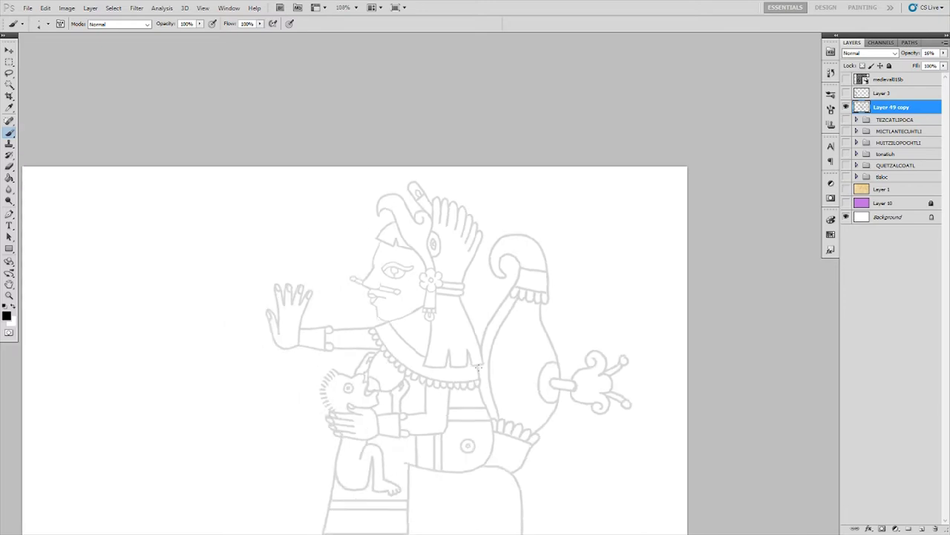
{"action": "scroll", "coordinate": [630, 309], "scroll_direction": "down", "scroll_amount": 1}
{"action": "key", "text": "ctrl+t"}
{"action": "key", "text": "Return"}
{"action": "scroll", "coordinate": [505, 197], "scroll_direction": "up", "scroll_amount": 2}
{"action": "scroll", "coordinate": [490, 208], "scroll_direction": "up", "scroll_amount": 2}
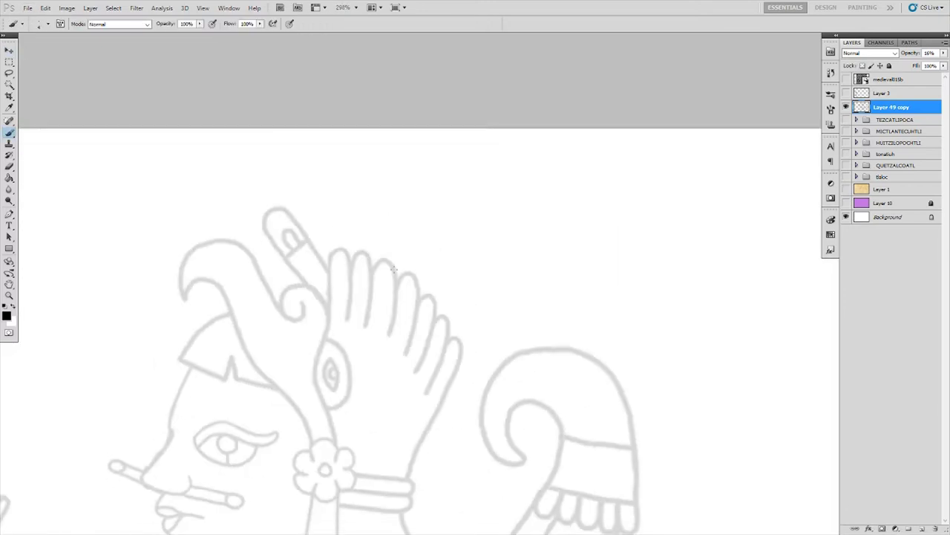
Sketch a headdress feather with lobes, pointed tip and three parallel lines
{"action": "mouse_move", "coordinate": [414, 252]}
{"action": "left_mouse_down"}
{"action": "mouse_move", "coordinate": [481, 271]}
{"action": "mouse_move", "coordinate": [457, 312]}
{"action": "left_mouse_up"}
{"action": "mouse_move", "coordinate": [444, 217]}
{"action": "left_mouse_down"}
{"action": "mouse_move", "coordinate": [492, 165]}
{"action": "mouse_move", "coordinate": [475, 230]}
{"action": "left_mouse_up"}
{"action": "left_click_drag", "start_coordinate": [487, 201], "coordinate": [458, 189]}
{"action": "mouse_move", "coordinate": [486, 256]}
{"action": "left_mouse_down"}
{"action": "mouse_move", "coordinate": [581, 265]}
{"action": "mouse_move", "coordinate": [598, 243]}
{"action": "left_mouse_up"}
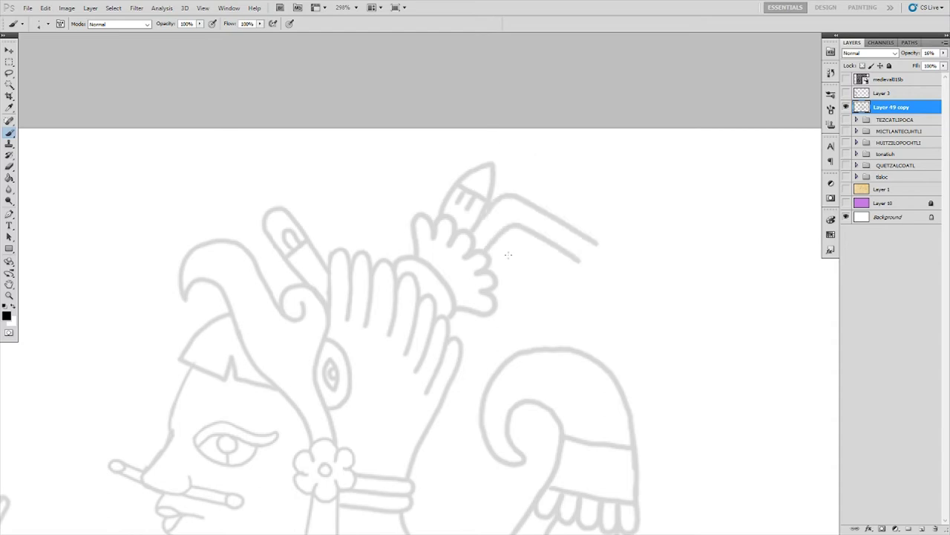
{"action": "left_click_drag", "start_coordinate": [490, 274], "coordinate": [577, 272]}
{"action": "mouse_move", "coordinate": [495, 184]}
{"action": "left_mouse_down"}
{"action": "mouse_move", "coordinate": [585, 204]}
{"action": "mouse_move", "coordinate": [593, 225]}
{"action": "left_mouse_up"}
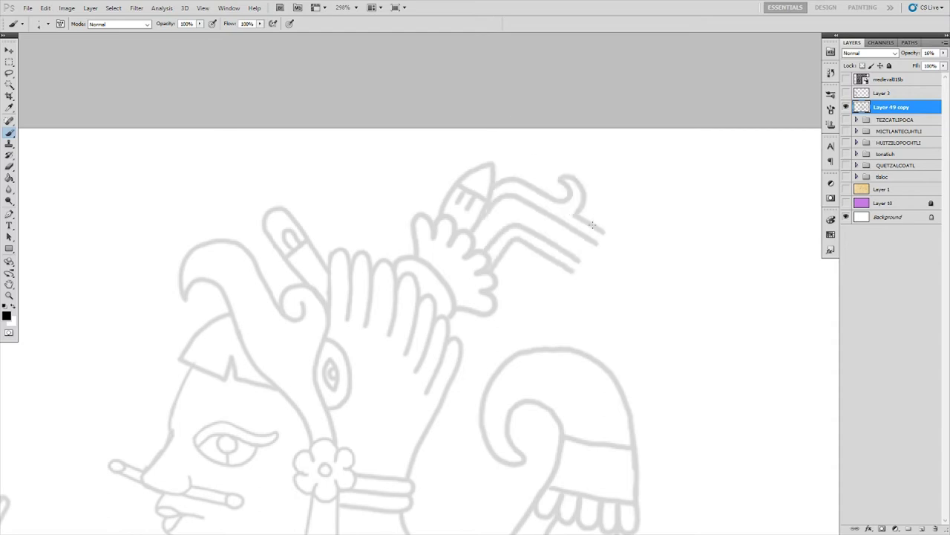
Curl the ends of the feather lines
{"action": "left_click_drag", "start_coordinate": [577, 260], "coordinate": [589, 278]}
{"action": "scroll", "coordinate": [596, 171], "scroll_direction": "down", "scroll_amount": 2}
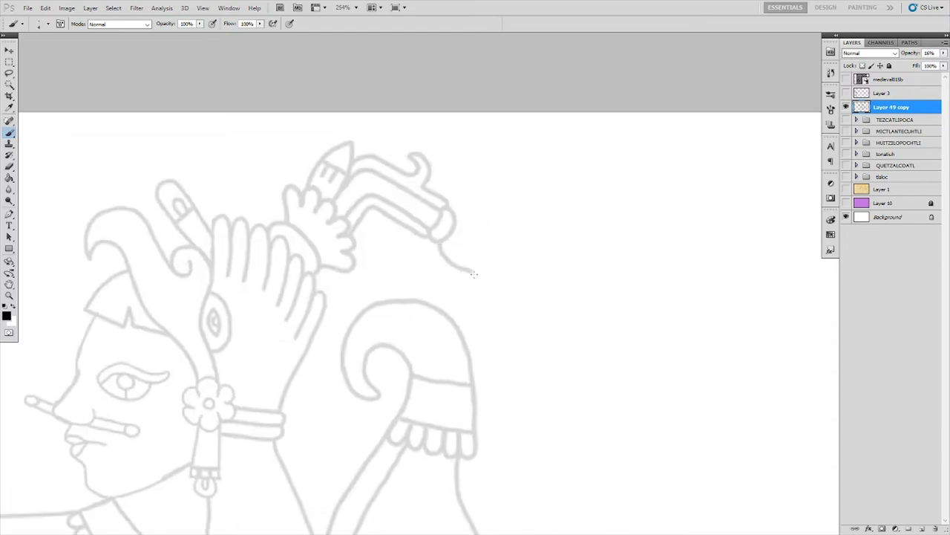
{"action": "left_click_drag", "start_coordinate": [460, 223], "coordinate": [486, 293]}
{"action": "mouse_move", "coordinate": [498, 227]}
{"action": "left_mouse_down"}
{"action": "mouse_move", "coordinate": [524, 260]}
{"action": "mouse_move", "coordinate": [494, 286]}
{"action": "left_mouse_up"}
{"action": "scroll", "coordinate": [520, 200], "scroll_direction": "down", "scroll_amount": 3}
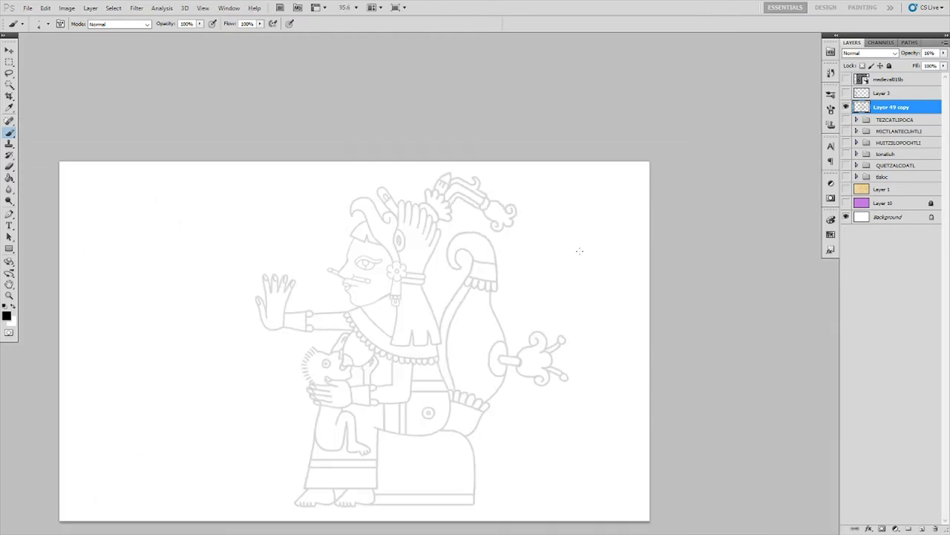
{"action": "scroll", "coordinate": [565, 252], "scroll_direction": "up", "scroll_amount": 1}
{"action": "scroll", "coordinate": [476, 301], "scroll_direction": "up", "scroll_amount": 1}
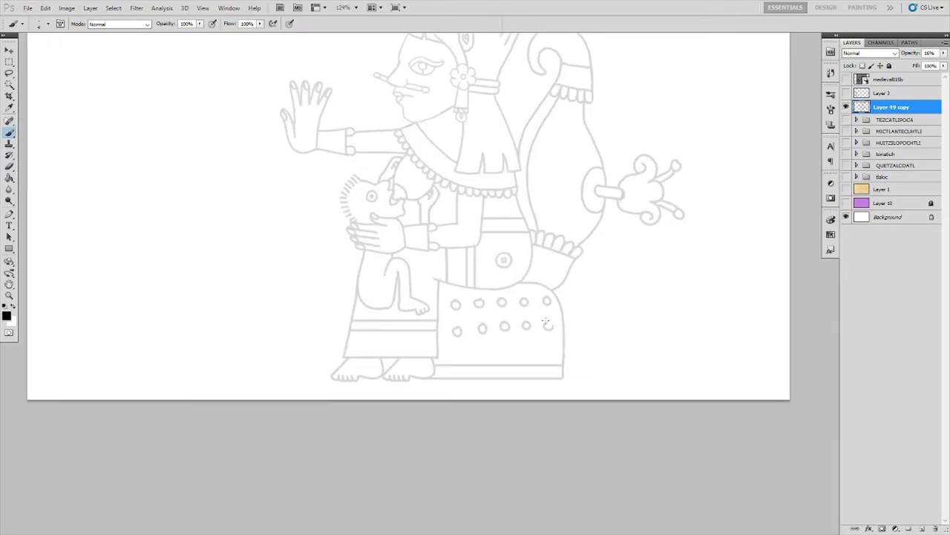
{"action": "scroll", "coordinate": [588, 291], "scroll_direction": "down", "scroll_amount": 2}
On a new layer, ink the nose, nose pipe, lips and chin in bold black
{"action": "key", "text": "ctrl+shift+alt+n"}
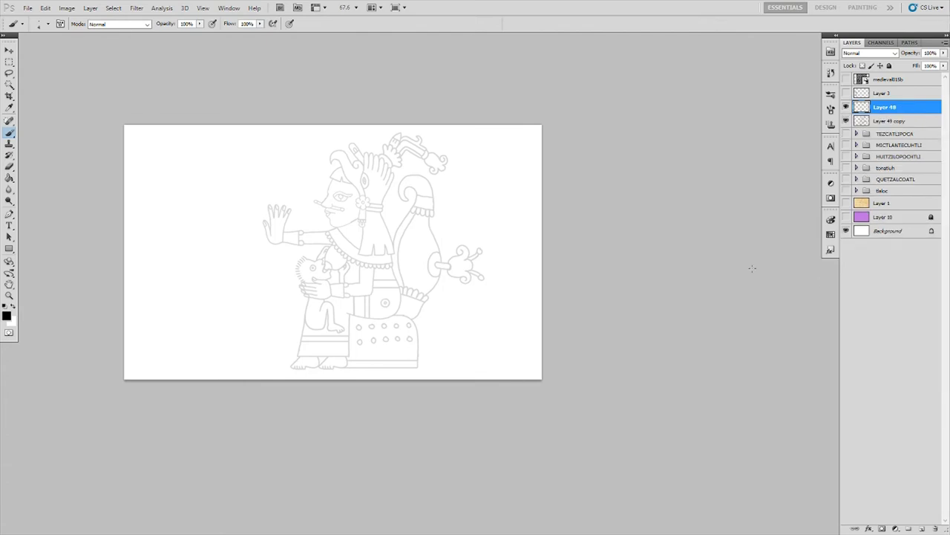
{"action": "scroll", "coordinate": [344, 99], "scroll_direction": "up", "scroll_amount": 2}
{"action": "scroll", "coordinate": [467, 221], "scroll_direction": "up", "scroll_amount": 1}
{"action": "left_click_drag", "start_coordinate": [521, 285], "coordinate": [478, 295]}
{"action": "mouse_move", "coordinate": [524, 165]}
{"action": "left_mouse_down"}
{"action": "mouse_move", "coordinate": [477, 291]}
{"action": "mouse_move", "coordinate": [436, 270]}
{"action": "mouse_move", "coordinate": [475, 273]}
{"action": "left_mouse_up"}
{"action": "mouse_move", "coordinate": [510, 303]}
{"action": "left_mouse_down"}
{"action": "mouse_move", "coordinate": [576, 321]}
{"action": "mouse_move", "coordinate": [533, 327]}
{"action": "mouse_move", "coordinate": [490, 311]}
{"action": "mouse_move", "coordinate": [509, 359]}
{"action": "mouse_move", "coordinate": [551, 391]}
{"action": "left_mouse_up"}
{"action": "left_click_drag", "start_coordinate": [512, 343], "coordinate": [505, 331]}
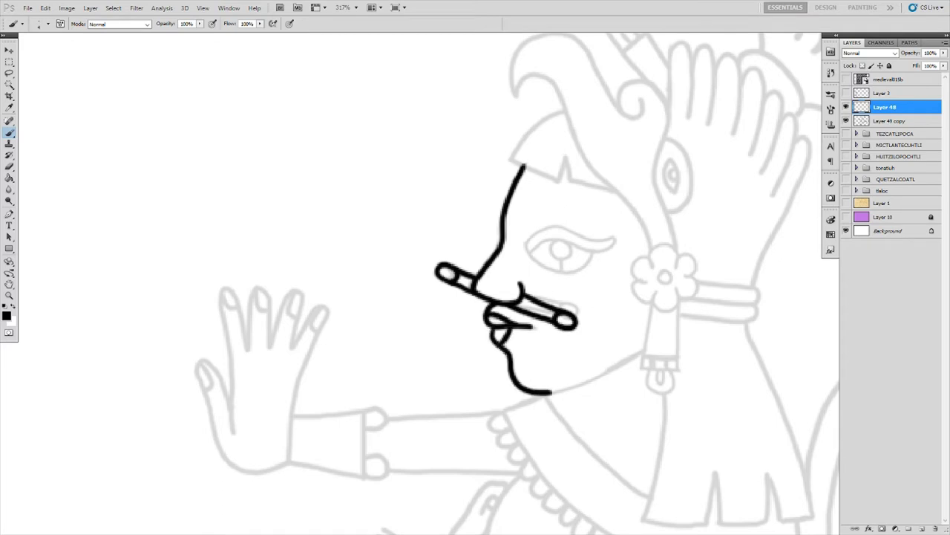
Ink the eye: eyebrow, lower eyelid, iris and pupil
{"action": "left_click_drag", "start_coordinate": [526, 241], "coordinate": [618, 238]}
{"action": "key", "text": "ctrl+z"}
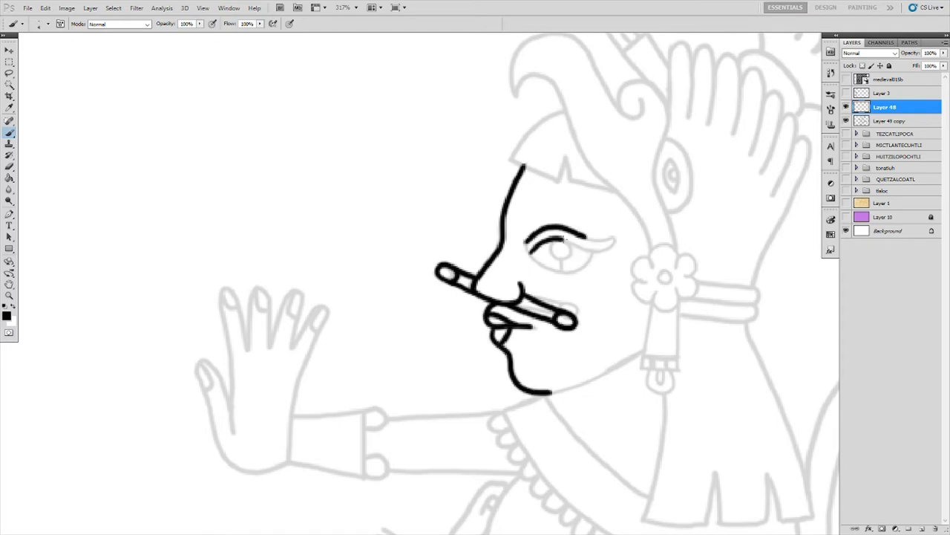
{"action": "mouse_move", "coordinate": [529, 253]}
{"action": "left_mouse_down"}
{"action": "mouse_move", "coordinate": [618, 237]}
{"action": "mouse_move", "coordinate": [558, 265]}
{"action": "mouse_move", "coordinate": [562, 275]}
{"action": "left_mouse_up"}
{"action": "left_click_drag", "start_coordinate": [622, 209], "coordinate": [502, 320]}
Ink the hair outline, headdress edge and flower earring pendant with its inner bar
{"action": "mouse_move", "coordinate": [396, 211]}
{"action": "left_mouse_down"}
{"action": "mouse_move", "coordinate": [423, 195]}
{"action": "mouse_move", "coordinate": [532, 368]}
{"action": "left_mouse_up"}
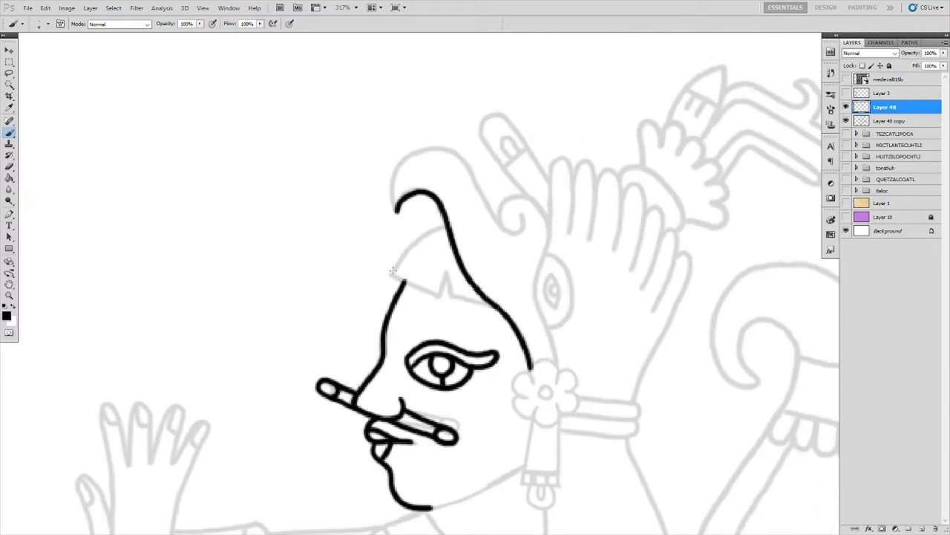
{"action": "mouse_move", "coordinate": [391, 274]}
{"action": "left_mouse_down"}
{"action": "mouse_move", "coordinate": [452, 276]}
{"action": "mouse_move", "coordinate": [511, 327]}
{"action": "mouse_move", "coordinate": [446, 224]}
{"action": "mouse_move", "coordinate": [400, 109]}
{"action": "left_mouse_up"}
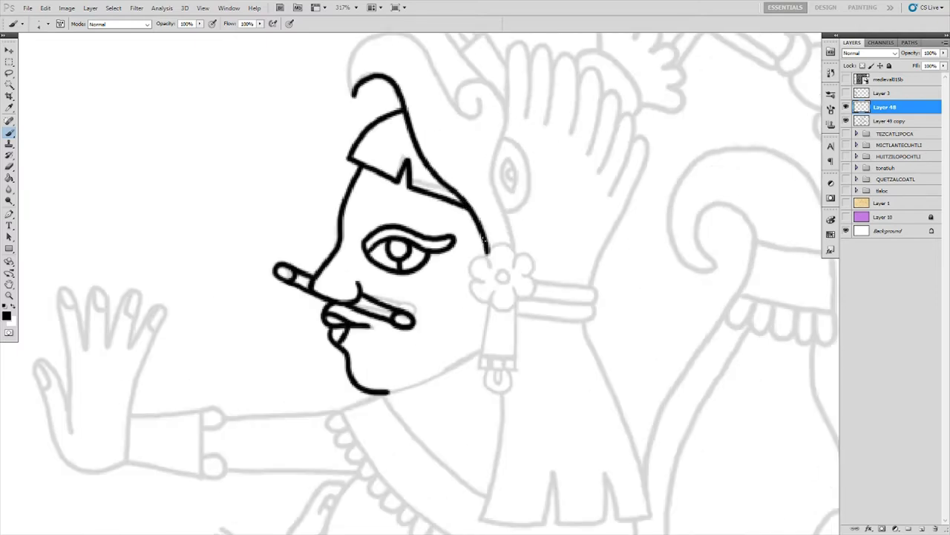
{"action": "mouse_move", "coordinate": [488, 265]}
{"action": "left_mouse_down"}
{"action": "mouse_move", "coordinate": [535, 267]}
{"action": "mouse_move", "coordinate": [520, 304]}
{"action": "mouse_move", "coordinate": [472, 283]}
{"action": "mouse_move", "coordinate": [490, 260]}
{"action": "mouse_move", "coordinate": [505, 276]}
{"action": "mouse_move", "coordinate": [477, 367]}
{"action": "left_mouse_up"}
{"action": "left_click_drag", "start_coordinate": [478, 367], "coordinate": [520, 367]}
{"action": "key", "text": "ctrl+z"}
{"action": "left_click_drag", "start_coordinate": [512, 305], "coordinate": [518, 367]}
{"action": "mouse_move", "coordinate": [483, 353]}
{"action": "left_mouse_down"}
{"action": "mouse_move", "coordinate": [509, 352]}
{"action": "mouse_move", "coordinate": [509, 371]}
{"action": "left_mouse_up"}
Ink the jaw line to the earring and the curling line down to the flower
{"action": "key", "text": "ctrl+z"}
{"action": "scroll", "coordinate": [480, 311], "scroll_direction": "down", "scroll_amount": 1}
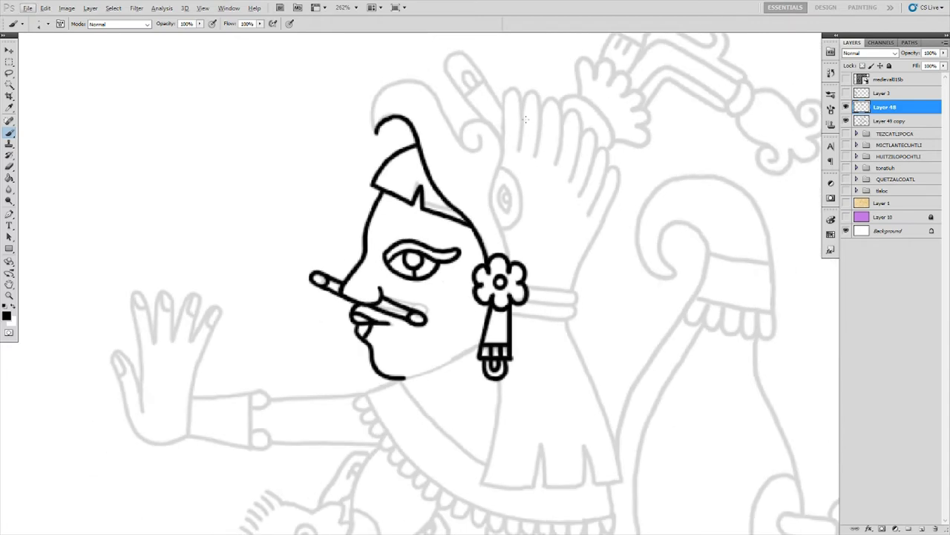
{"action": "left_click_drag", "start_coordinate": [407, 377], "coordinate": [479, 343]}
{"action": "key", "text": "ctrl+alt+z"}
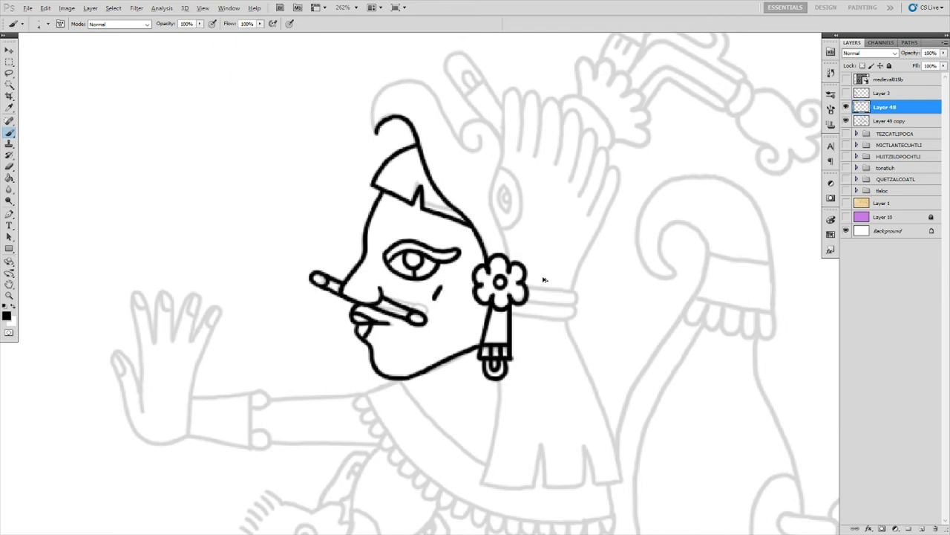
{"action": "key", "text": "ctrl+alt+z"}
{"action": "left_click_drag", "start_coordinate": [473, 142], "coordinate": [508, 256]}
Ink the large feather atop the head, ear oval, ear tube and raised hand
{"action": "left_click_drag", "start_coordinate": [495, 164], "coordinate": [504, 345]}
{"action": "mouse_move", "coordinate": [382, 312]}
{"action": "left_mouse_down"}
{"action": "mouse_move", "coordinate": [478, 323]}
{"action": "mouse_move", "coordinate": [404, 168]}
{"action": "left_mouse_up"}
{"action": "left_click_drag", "start_coordinate": [434, 212], "coordinate": [440, 227]}
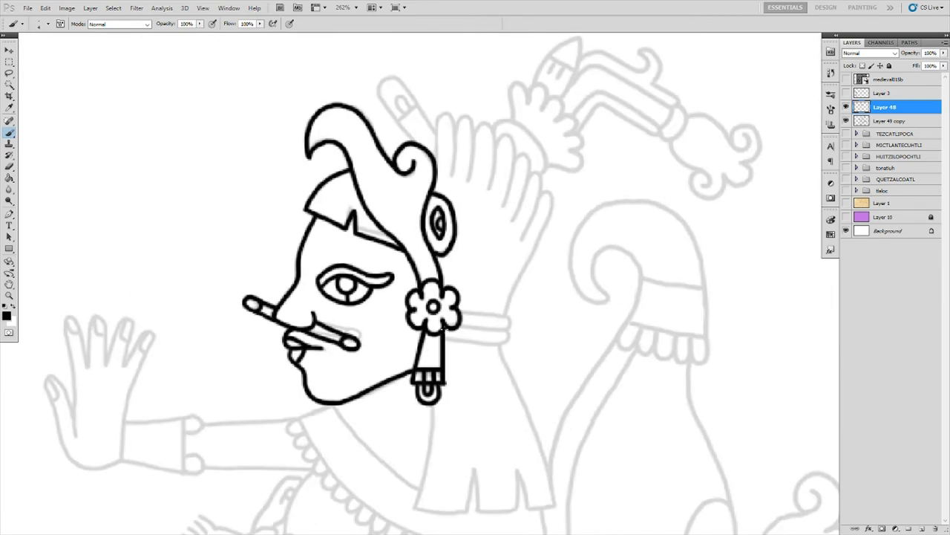
{"action": "mouse_move", "coordinate": [444, 340]}
{"action": "left_mouse_down"}
{"action": "mouse_move", "coordinate": [506, 343]}
{"action": "mouse_move", "coordinate": [486, 311]}
{"action": "left_mouse_up"}
{"action": "mouse_move", "coordinate": [438, 178]}
{"action": "left_mouse_down"}
{"action": "mouse_move", "coordinate": [490, 190]}
{"action": "mouse_move", "coordinate": [513, 208]}
{"action": "mouse_move", "coordinate": [532, 173]}
{"action": "mouse_move", "coordinate": [553, 245]}
{"action": "mouse_move", "coordinate": [506, 312]}
{"action": "left_mouse_up"}
Ink the feather loop and stripe atop the headdress
{"action": "scroll", "coordinate": [507, 311], "scroll_direction": "up", "scroll_amount": 1}
{"action": "scroll", "coordinate": [506, 312], "scroll_direction": "up", "scroll_amount": 3}
{"action": "left_click_drag", "start_coordinate": [404, 293], "coordinate": [435, 282]}
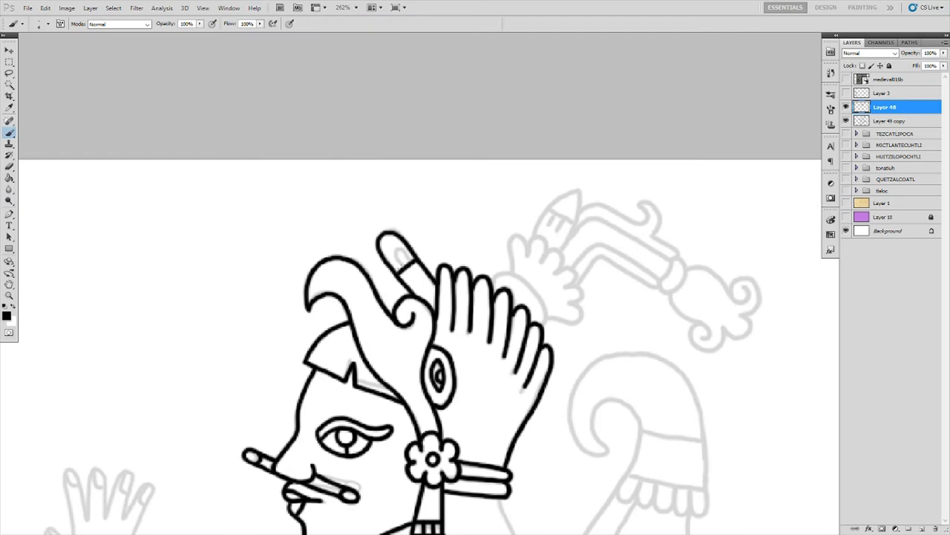
{"action": "left_click_drag", "start_coordinate": [392, 248], "coordinate": [409, 267]}
Ink the thumb curve, scalloped feather fan and striped pen tip by the hand
{"action": "left_click_drag", "start_coordinate": [388, 193], "coordinate": [259, 133]}
{"action": "mouse_move", "coordinate": [363, 222]}
{"action": "left_mouse_down"}
{"action": "mouse_move", "coordinate": [422, 267]}
{"action": "mouse_move", "coordinate": [384, 173]}
{"action": "mouse_move", "coordinate": [431, 202]}
{"action": "mouse_move", "coordinate": [449, 230]}
{"action": "mouse_move", "coordinate": [422, 261]}
{"action": "mouse_move", "coordinate": [454, 245]}
{"action": "left_mouse_up"}
{"action": "left_click_drag", "start_coordinate": [440, 143], "coordinate": [460, 207]}
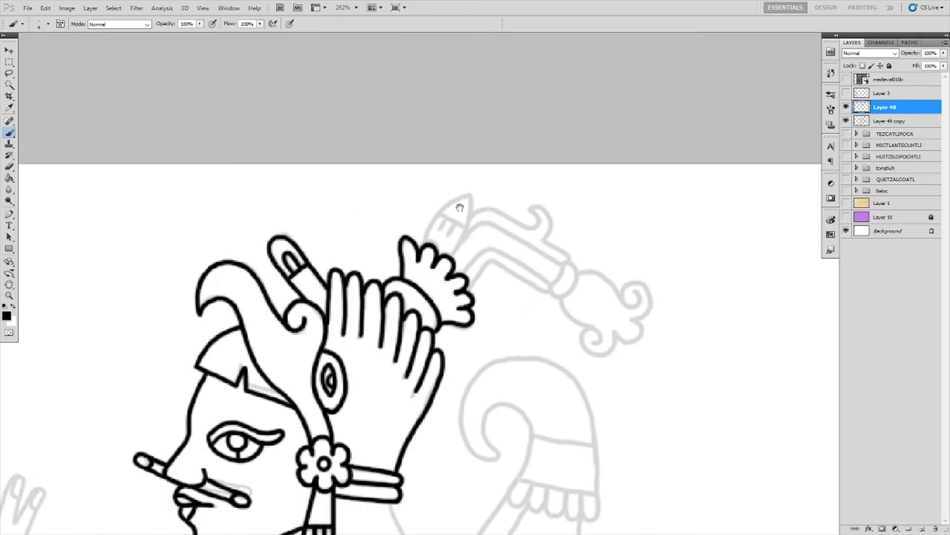
{"action": "mouse_move", "coordinate": [426, 239]}
{"action": "left_mouse_down"}
{"action": "mouse_move", "coordinate": [471, 196]}
{"action": "mouse_move", "coordinate": [456, 252]}
{"action": "left_mouse_up"}
{"action": "left_click_drag", "start_coordinate": [442, 216], "coordinate": [464, 227]}
Ink the bent feather strap with its upper curl and rounded end cap
{"action": "left_click_drag", "start_coordinate": [594, 198], "coordinate": [429, 223]}
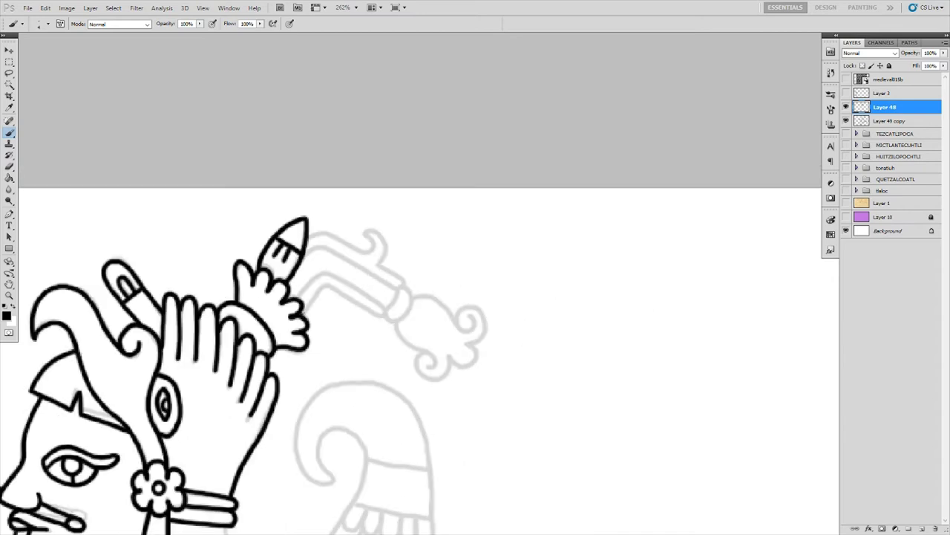
{"action": "left_click_drag", "start_coordinate": [303, 311], "coordinate": [388, 320]}
{"action": "mouse_move", "coordinate": [305, 281]}
{"action": "left_mouse_down"}
{"action": "mouse_move", "coordinate": [378, 277]}
{"action": "mouse_move", "coordinate": [405, 288]}
{"action": "left_mouse_up"}
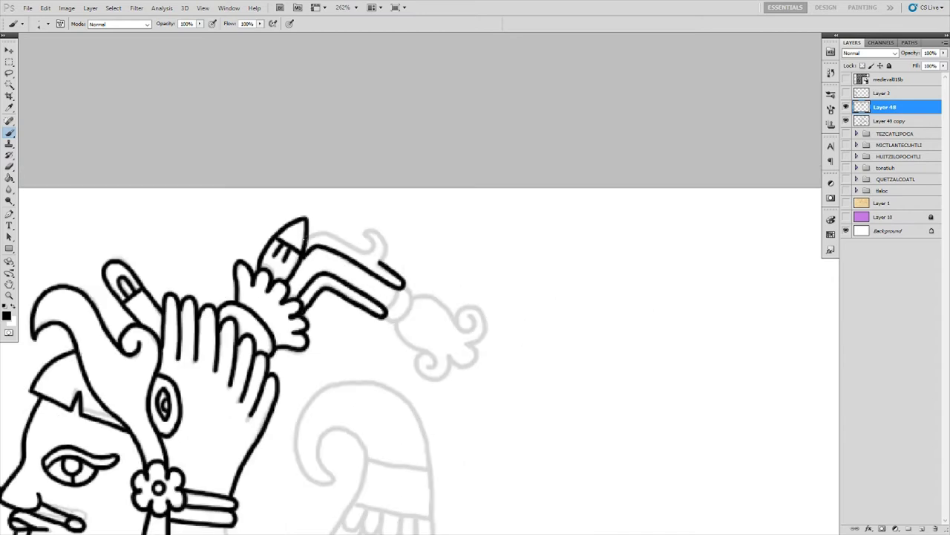
{"action": "left_click_drag", "start_coordinate": [304, 236], "coordinate": [385, 239]}
{"action": "left_click_drag", "start_coordinate": [405, 287], "coordinate": [386, 319]}
Ink the grey cloud scroll in black, redoing the uneven curl
{"action": "left_click_drag", "start_coordinate": [465, 341], "coordinate": [449, 358]}
{"action": "key", "text": "ctrl+z"}
{"action": "key", "text": "ctrl+z"}
{"action": "left_click_drag", "start_coordinate": [401, 327], "coordinate": [451, 380]}
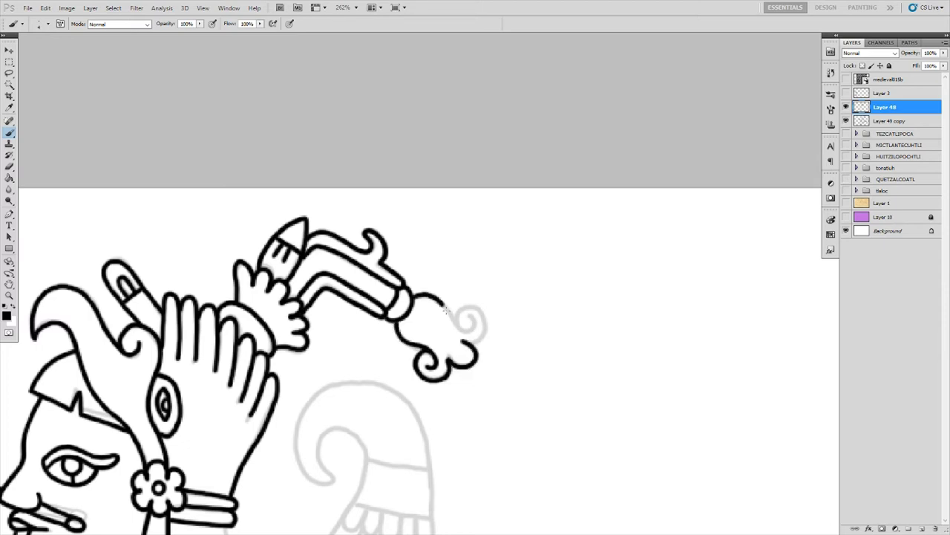
{"action": "mouse_move", "coordinate": [416, 297]}
{"action": "left_mouse_down"}
{"action": "mouse_move", "coordinate": [475, 326]}
{"action": "mouse_move", "coordinate": [483, 346]}
{"action": "left_mouse_up"}
Ink the neck below the earring, the collar outline and its fold lines
{"action": "scroll", "coordinate": [416, 214], "scroll_direction": "down", "scroll_amount": 2}
{"action": "left_click_drag", "start_coordinate": [223, 446], "coordinate": [434, 188]}
{"action": "scroll", "coordinate": [446, 223], "scroll_direction": "up", "scroll_amount": 1}
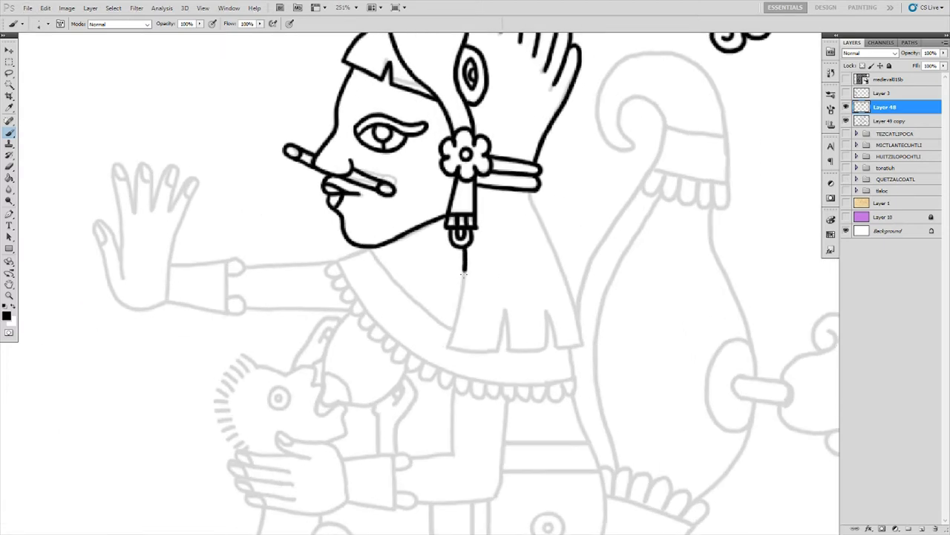
{"action": "mouse_move", "coordinate": [464, 245]}
{"action": "left_mouse_down"}
{"action": "mouse_move", "coordinate": [448, 349]}
{"action": "mouse_move", "coordinate": [504, 308]}
{"action": "mouse_move", "coordinate": [557, 348]}
{"action": "left_mouse_up"}
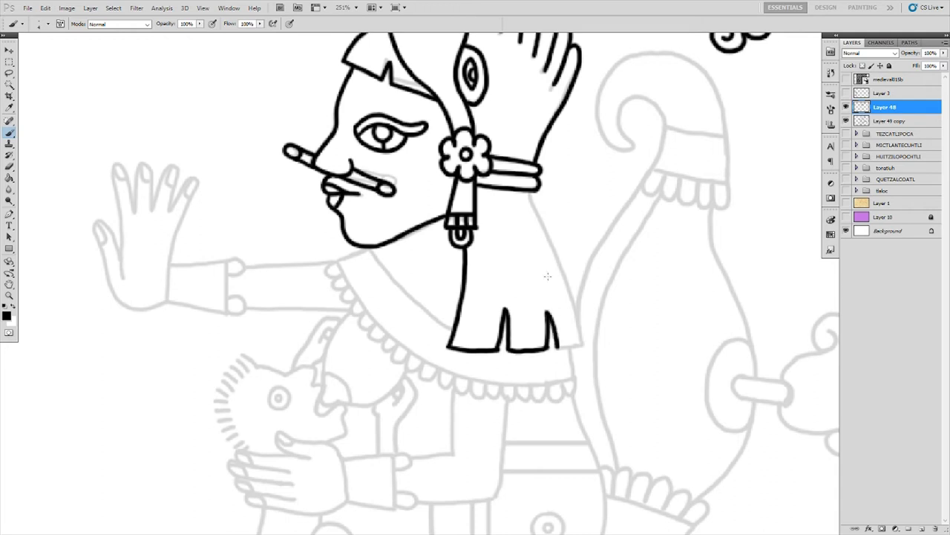
{"action": "left_click_drag", "start_coordinate": [532, 193], "coordinate": [585, 338]}
Ink the collar's sweeping lower curve and part of its lower edge
{"action": "mouse_move", "coordinate": [379, 245]}
{"action": "left_mouse_down"}
{"action": "mouse_move", "coordinate": [338, 261]}
{"action": "mouse_move", "coordinate": [506, 382]}
{"action": "mouse_move", "coordinate": [573, 349]}
{"action": "left_mouse_up"}
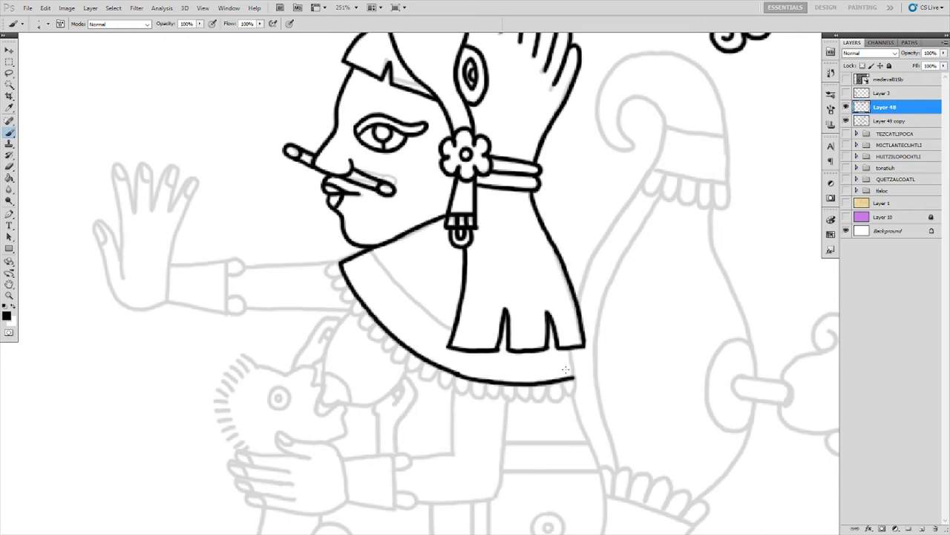
{"action": "scroll", "coordinate": [462, 336], "scroll_direction": "down", "scroll_amount": 2}
{"action": "scroll", "coordinate": [462, 336], "scroll_direction": "up", "scroll_amount": 1}
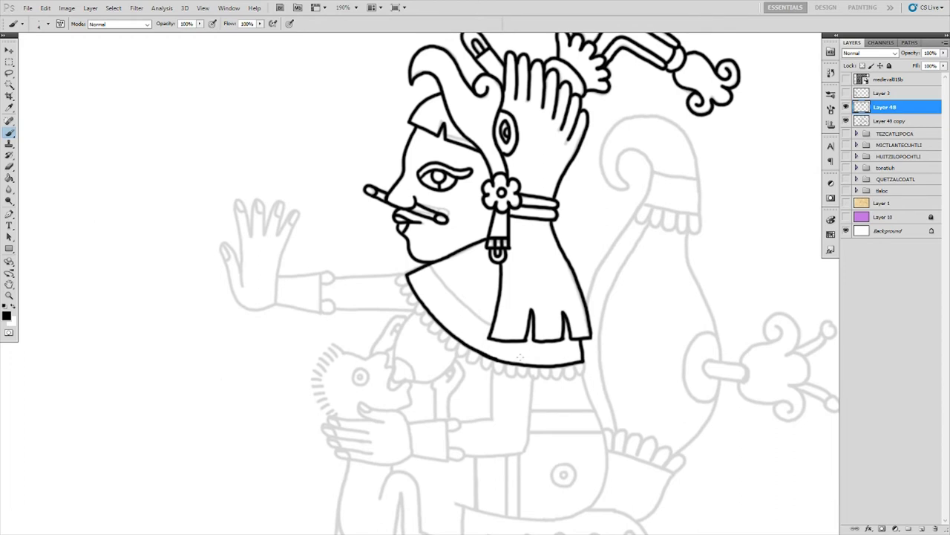
{"action": "scroll", "coordinate": [427, 181], "scroll_direction": "up", "scroll_amount": 1}
{"action": "mouse_move", "coordinate": [392, 296]}
{"action": "left_mouse_down"}
{"action": "mouse_move", "coordinate": [442, 364]}
{"action": "mouse_move", "coordinate": [503, 407]}
{"action": "left_mouse_up"}
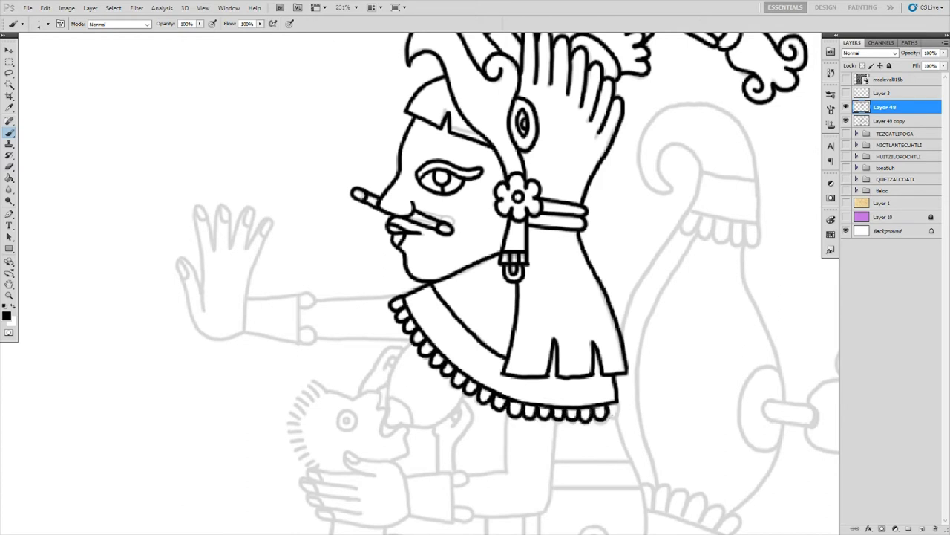
{"action": "scroll", "coordinate": [623, 266], "scroll_direction": "up", "scroll_amount": 1}
Ink the wrist cuff on the outstretched arm with its two bumps
{"action": "scroll", "coordinate": [356, 304], "scroll_direction": "up", "scroll_amount": 1}
{"action": "left_click_drag", "start_coordinate": [314, 302], "coordinate": [371, 303]}
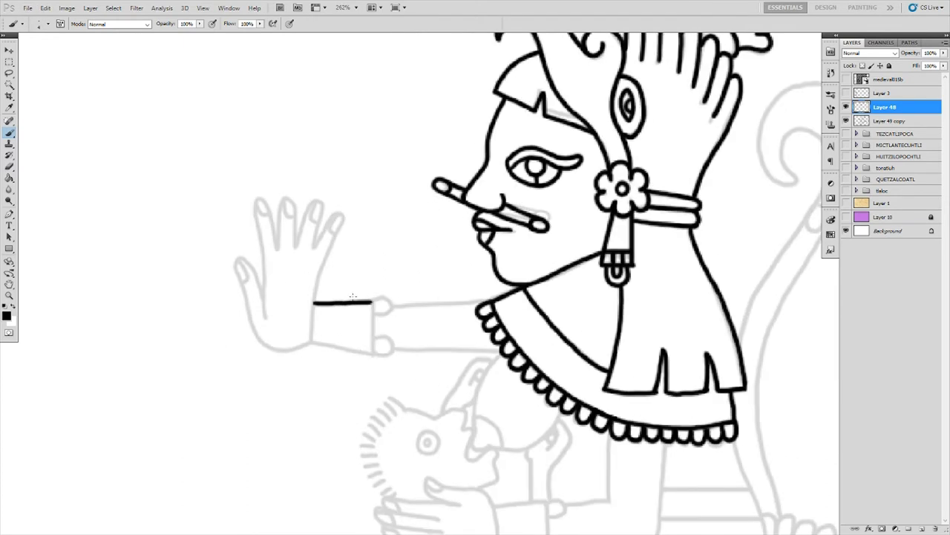
{"action": "mouse_move", "coordinate": [310, 343]}
{"action": "left_mouse_down"}
{"action": "mouse_move", "coordinate": [375, 354]}
{"action": "mouse_move", "coordinate": [374, 303]}
{"action": "left_mouse_up"}
{"action": "left_click_drag", "start_coordinate": [375, 302], "coordinate": [376, 353]}
{"action": "mouse_move", "coordinate": [312, 343]}
{"action": "left_mouse_down"}
{"action": "mouse_move", "coordinate": [313, 302]}
{"action": "mouse_move", "coordinate": [343, 214]}
{"action": "left_mouse_up"}
Ink the raised hand's fingers and thumb, joining the palm to the cuff
{"action": "mouse_move", "coordinate": [313, 248]}
{"action": "left_mouse_down"}
{"action": "mouse_move", "coordinate": [319, 202]}
{"action": "mouse_move", "coordinate": [299, 199]}
{"action": "left_mouse_up"}
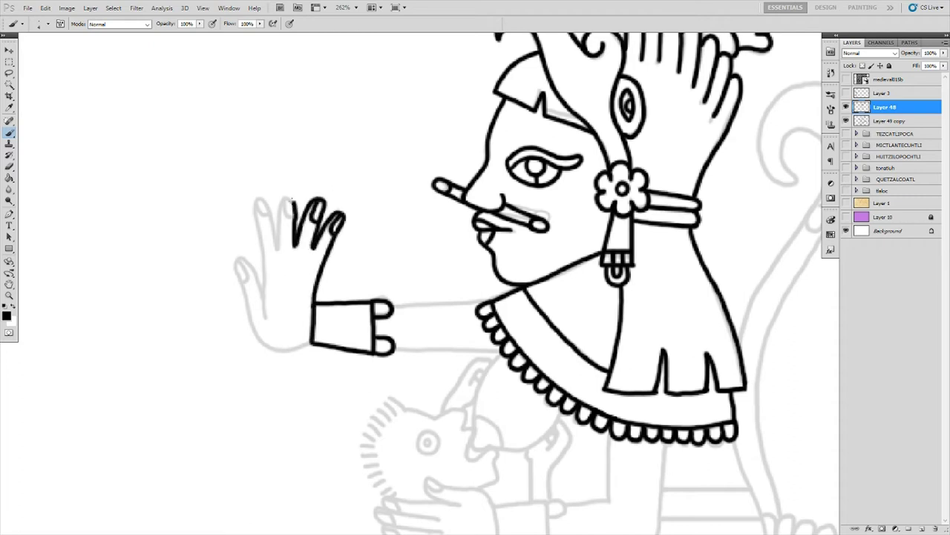
{"action": "key", "text": "ctrl+z"}
{"action": "mouse_move", "coordinate": [277, 250]}
{"action": "left_mouse_down"}
{"action": "mouse_move", "coordinate": [286, 197]}
{"action": "mouse_move", "coordinate": [302, 199]}
{"action": "left_mouse_up"}
{"action": "left_click_drag", "start_coordinate": [262, 292], "coordinate": [274, 236]}
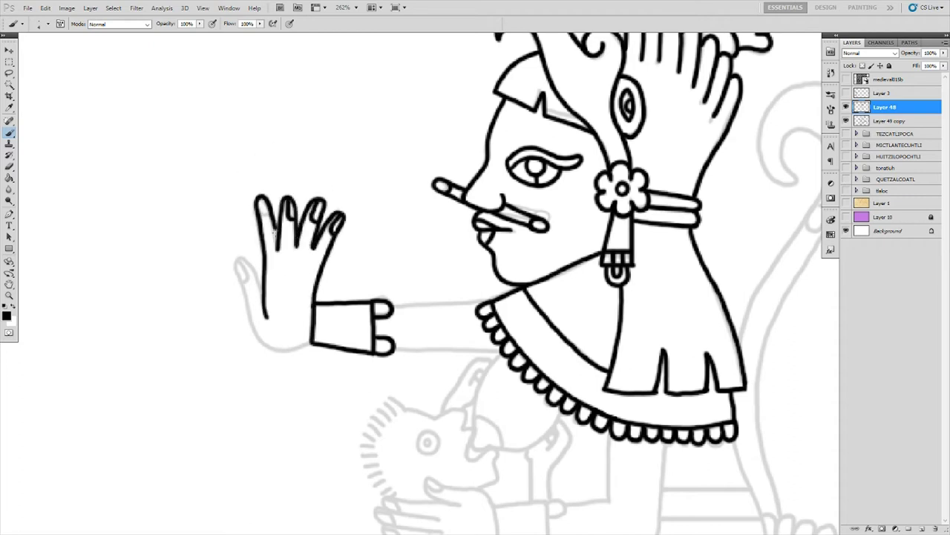
{"action": "mouse_move", "coordinate": [251, 266]}
{"action": "left_mouse_down"}
{"action": "mouse_move", "coordinate": [274, 350]}
{"action": "mouse_move", "coordinate": [312, 344]}
{"action": "left_mouse_up"}
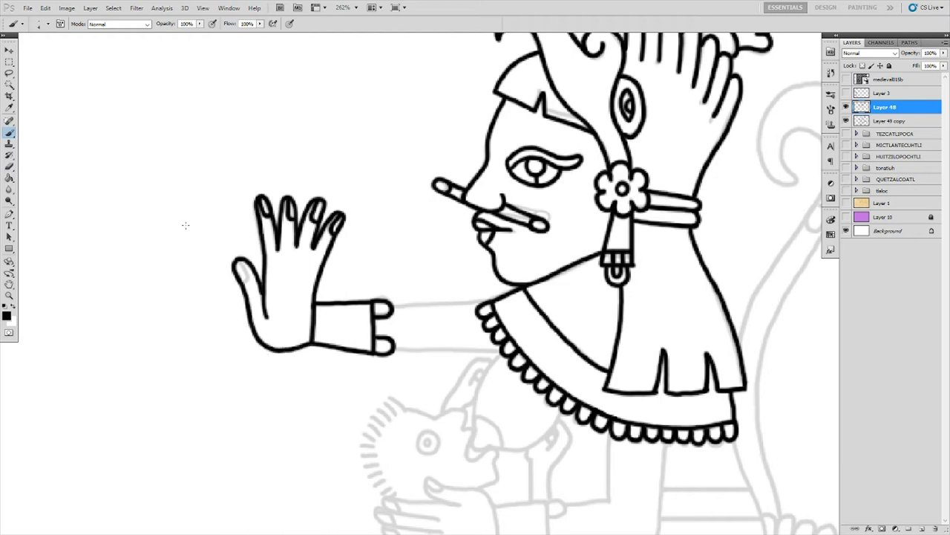
Ink the top and bottom edges of the arm's sleeve
{"action": "left_click_drag", "start_coordinate": [392, 305], "coordinate": [466, 308]}
{"action": "left_click_drag", "start_coordinate": [393, 349], "coordinate": [501, 350]}
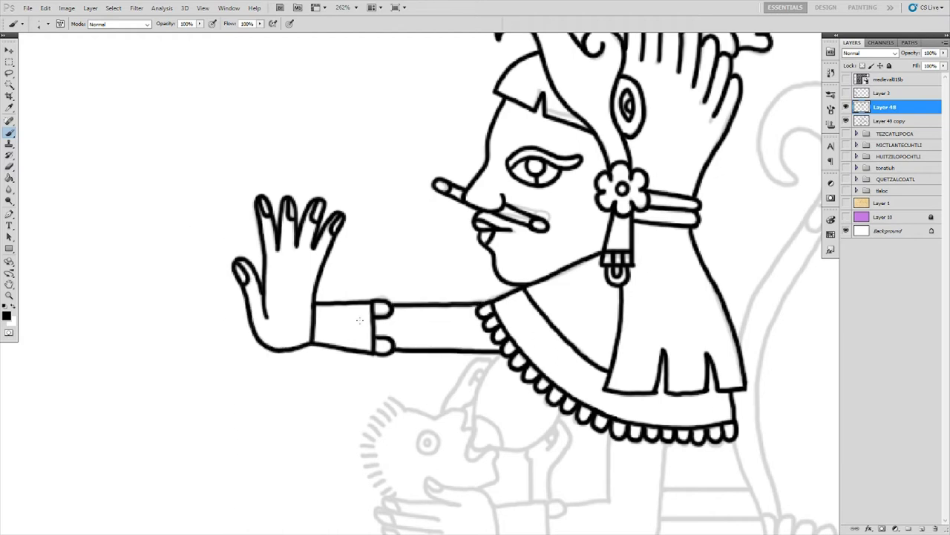
{"action": "scroll", "coordinate": [475, 297], "scroll_direction": "down", "scroll_amount": 3}
{"action": "scroll", "coordinate": [475, 297], "scroll_direction": "down", "scroll_amount": 3}
Ink the breast with its fold, the child's small hand and its eye pupil
{"action": "left_click_drag", "start_coordinate": [511, 222], "coordinate": [479, 319]}
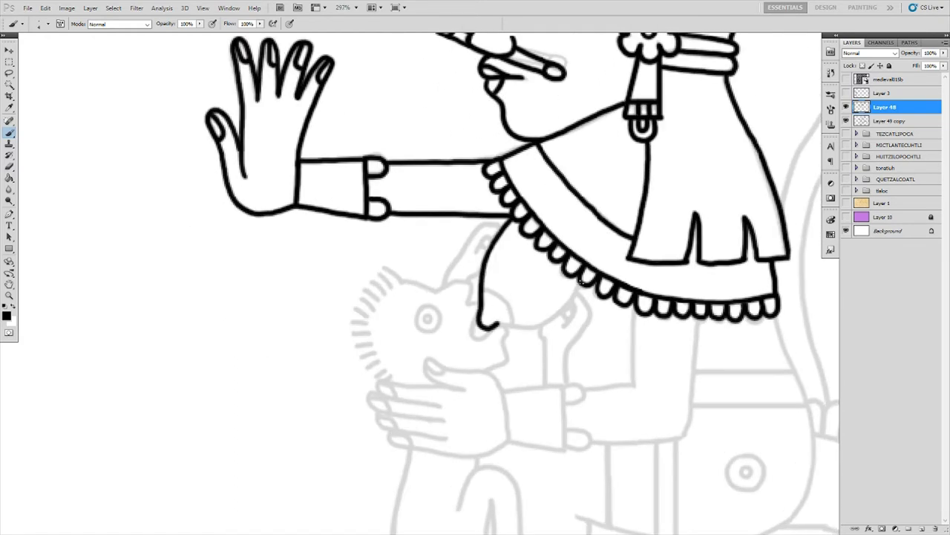
{"action": "left_click_drag", "start_coordinate": [581, 282], "coordinate": [497, 328]}
{"action": "left_click_drag", "start_coordinate": [487, 290], "coordinate": [545, 384]}
{"action": "mouse_move", "coordinate": [573, 298]}
{"action": "left_mouse_down"}
{"action": "mouse_move", "coordinate": [592, 327]}
{"action": "mouse_move", "coordinate": [567, 385]}
{"action": "left_mouse_up"}
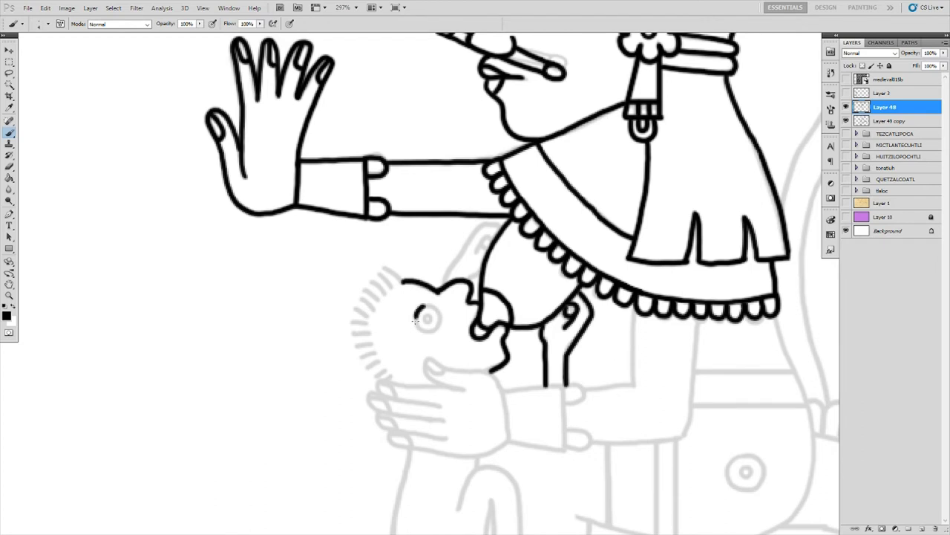
{"action": "left_click_drag", "start_coordinate": [415, 318], "coordinate": [418, 311]}
{"action": "left_click_drag", "start_coordinate": [426, 316], "coordinate": [428, 320]}
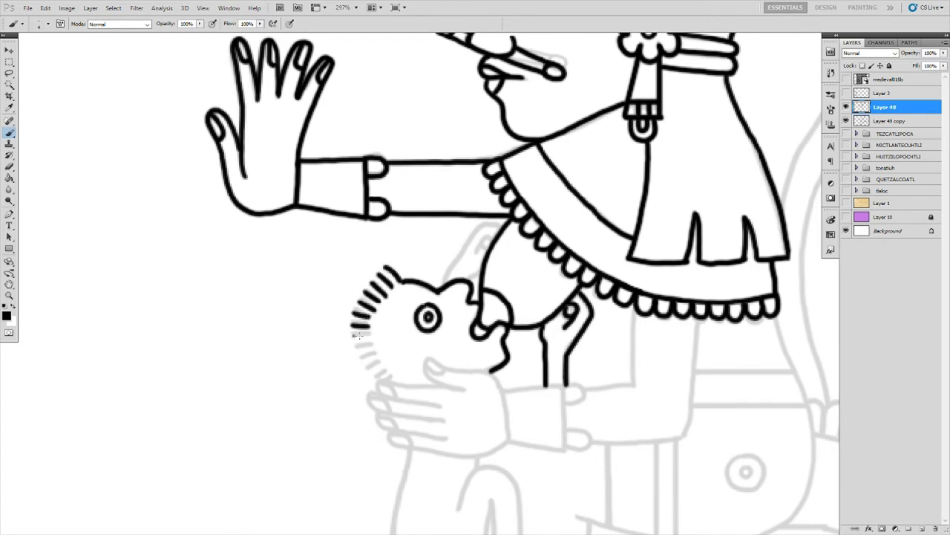
Ink the nipple curl, breast edge and the lower arm's bumped cuff
{"action": "left_click_drag", "start_coordinate": [482, 240], "coordinate": [487, 251]}
{"action": "left_click_drag", "start_coordinate": [470, 239], "coordinate": [444, 285]}
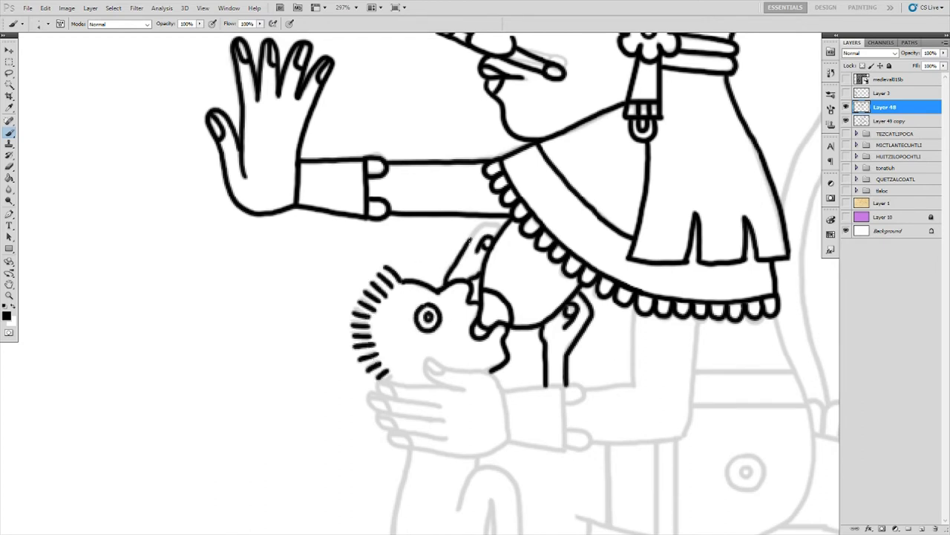
{"action": "mouse_move", "coordinate": [505, 386]}
{"action": "left_mouse_down"}
{"action": "mouse_move", "coordinate": [428, 306]}
{"action": "mouse_move", "coordinate": [429, 364]}
{"action": "left_mouse_up"}
{"action": "left_click_drag", "start_coordinate": [425, 308], "coordinate": [486, 308]}
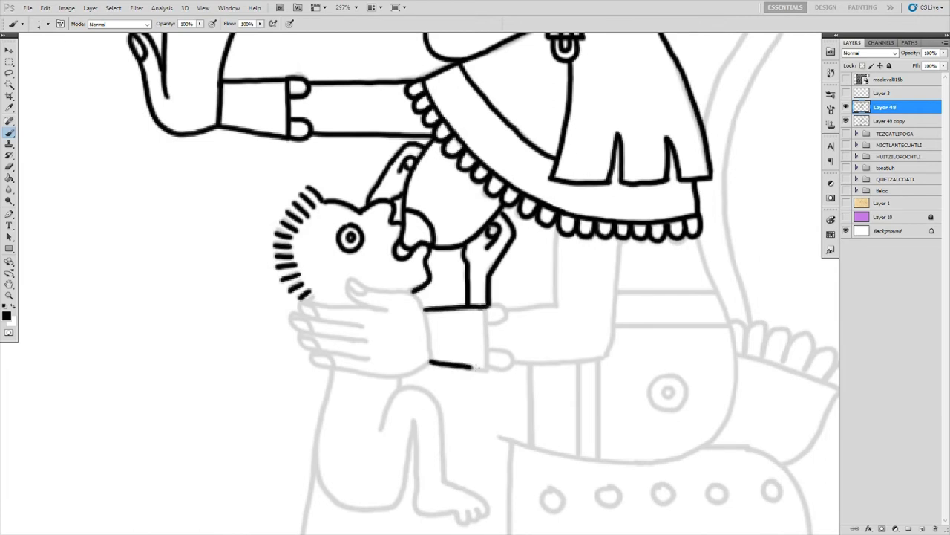
{"action": "left_click_drag", "start_coordinate": [430, 365], "coordinate": [486, 367]}
{"action": "mouse_move", "coordinate": [486, 307]}
{"action": "left_mouse_down"}
{"action": "mouse_move", "coordinate": [487, 367]}
{"action": "mouse_move", "coordinate": [488, 324]}
{"action": "left_mouse_up"}
{"action": "left_click_drag", "start_coordinate": [488, 349], "coordinate": [488, 369]}
Extend the lower sleeve to the body and ink the cradling hand's thumb and fingers
{"action": "left_click_drag", "start_coordinate": [553, 233], "coordinate": [563, 304]}
{"action": "left_click_drag", "start_coordinate": [510, 367], "coordinate": [608, 355]}
{"action": "mouse_move", "coordinate": [616, 303]}
{"action": "left_mouse_down"}
{"action": "mouse_move", "coordinate": [609, 357]}
{"action": "mouse_move", "coordinate": [616, 304]}
{"action": "left_mouse_up"}
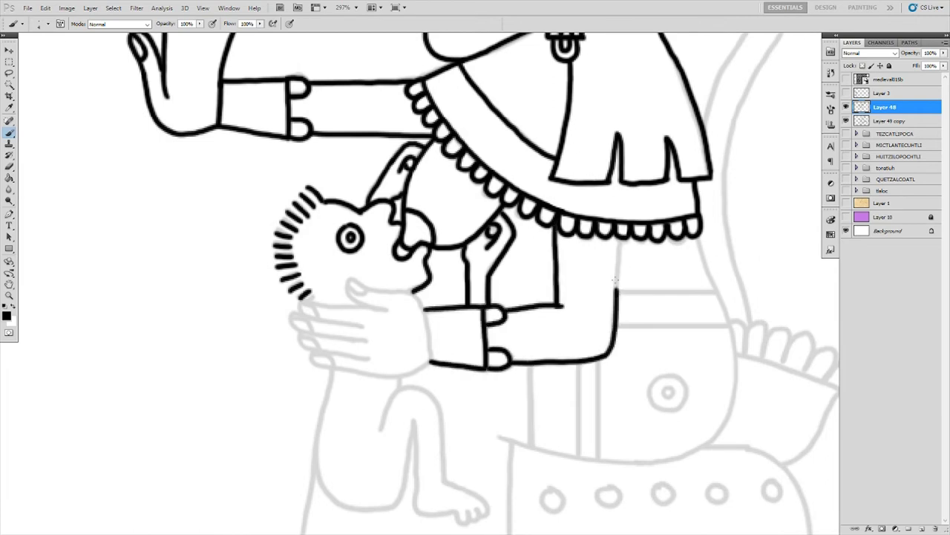
{"action": "mouse_move", "coordinate": [346, 280]}
{"action": "left_mouse_down"}
{"action": "mouse_move", "coordinate": [387, 307]}
{"action": "mouse_move", "coordinate": [428, 358]}
{"action": "left_mouse_up"}
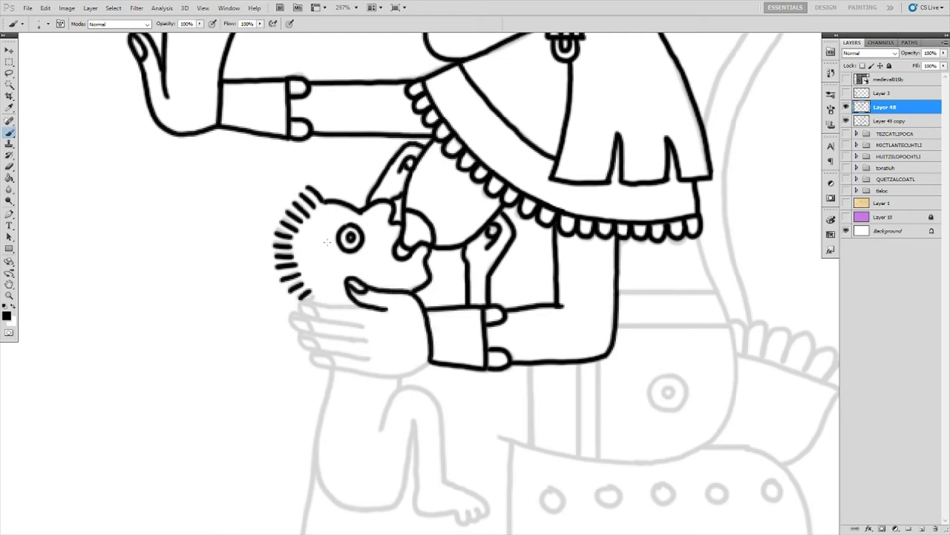
{"action": "mouse_move", "coordinate": [360, 324]}
{"action": "left_mouse_down"}
{"action": "mouse_move", "coordinate": [340, 304]}
{"action": "mouse_move", "coordinate": [320, 339]}
{"action": "left_mouse_up"}
{"action": "mouse_move", "coordinate": [368, 358]}
{"action": "left_mouse_down"}
{"action": "mouse_move", "coordinate": [312, 350]}
{"action": "mouse_move", "coordinate": [429, 363]}
{"action": "mouse_move", "coordinate": [479, 308]}
{"action": "mouse_move", "coordinate": [483, 387]}
{"action": "left_mouse_up"}
Ink the child's inner leg, foot, back and bottom
{"action": "scroll", "coordinate": [533, 290], "scroll_direction": "down", "scroll_amount": 3}
{"action": "scroll", "coordinate": [418, 329], "scroll_direction": "left", "scroll_amount": 2}
{"action": "left_click_drag", "start_coordinate": [451, 325], "coordinate": [492, 414]}
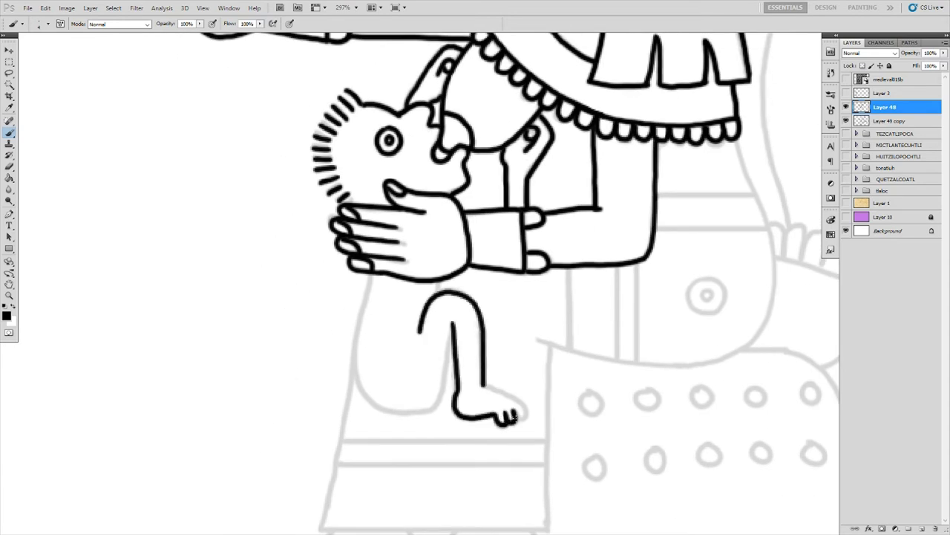
{"action": "left_click_drag", "start_coordinate": [371, 281], "coordinate": [408, 410]}
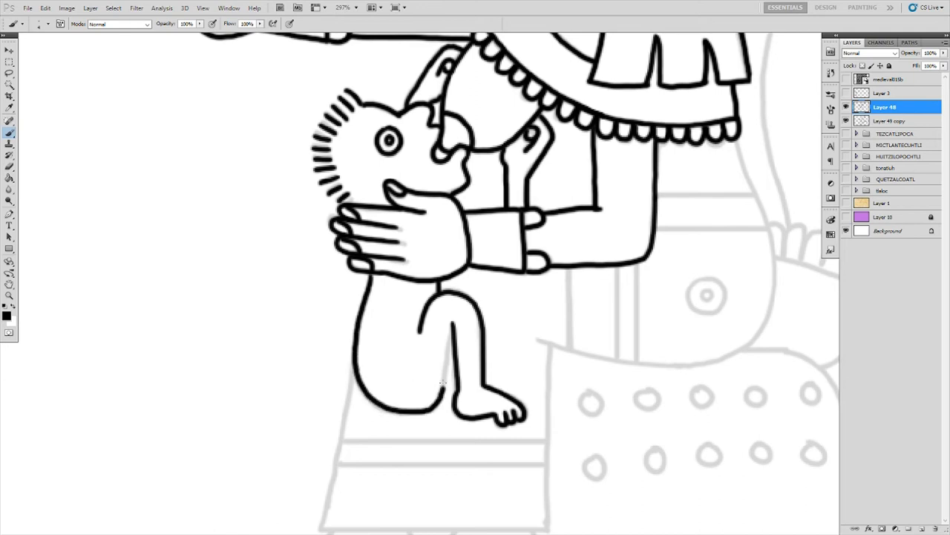
Ink the skirt's right side, curved lower edge, straight bands and circle motif
{"action": "mouse_move", "coordinate": [751, 145]}
{"action": "left_mouse_down"}
{"action": "mouse_move", "coordinate": [514, 250]}
{"action": "mouse_move", "coordinate": [542, 334]}
{"action": "mouse_move", "coordinate": [518, 447]}
{"action": "left_mouse_up"}
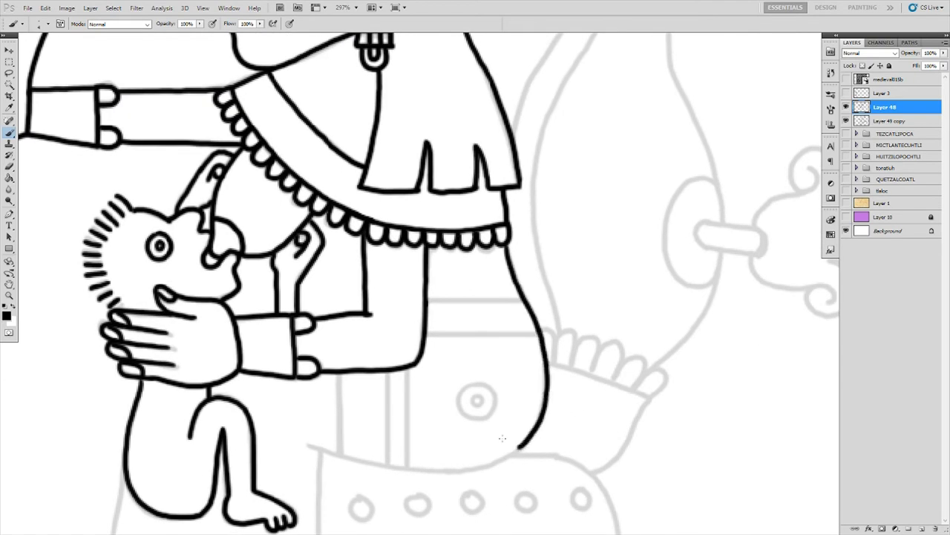
{"action": "mouse_move", "coordinate": [307, 446]}
{"action": "left_mouse_down"}
{"action": "mouse_move", "coordinate": [410, 469]}
{"action": "mouse_move", "coordinate": [503, 460]}
{"action": "left_mouse_up"}
{"action": "left_click_drag", "start_coordinate": [388, 466], "coordinate": [388, 371]}
{"action": "left_click_drag", "start_coordinate": [407, 468], "coordinate": [407, 368]}
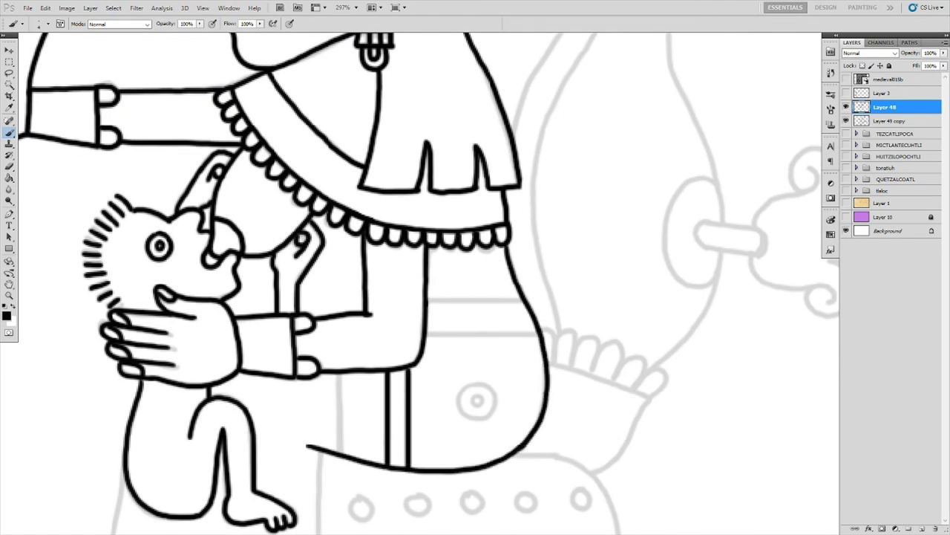
{"action": "left_click_drag", "start_coordinate": [539, 333], "coordinate": [422, 333]}
{"action": "left_click_drag", "start_coordinate": [524, 300], "coordinate": [427, 300]}
{"action": "left_click_drag", "start_coordinate": [464, 387], "coordinate": [465, 386]}
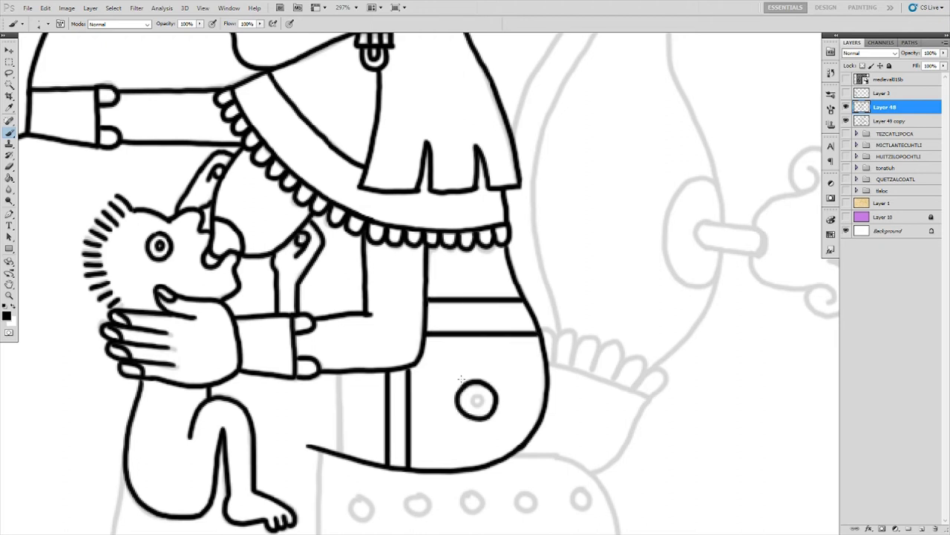
Ink the lower seat block's edges and bands and the foot beneath it
{"action": "left_click_drag", "start_coordinate": [341, 454], "coordinate": [495, 213]}
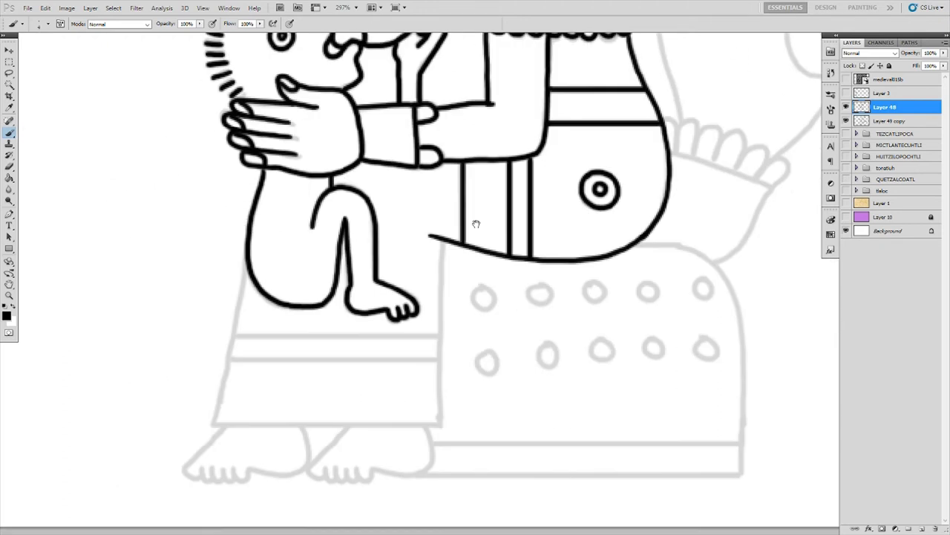
{"action": "mouse_move", "coordinate": [248, 394]}
{"action": "left_mouse_down"}
{"action": "mouse_move", "coordinate": [476, 394]}
{"action": "mouse_move", "coordinate": [476, 211]}
{"action": "mouse_move", "coordinate": [280, 224]}
{"action": "left_mouse_up"}
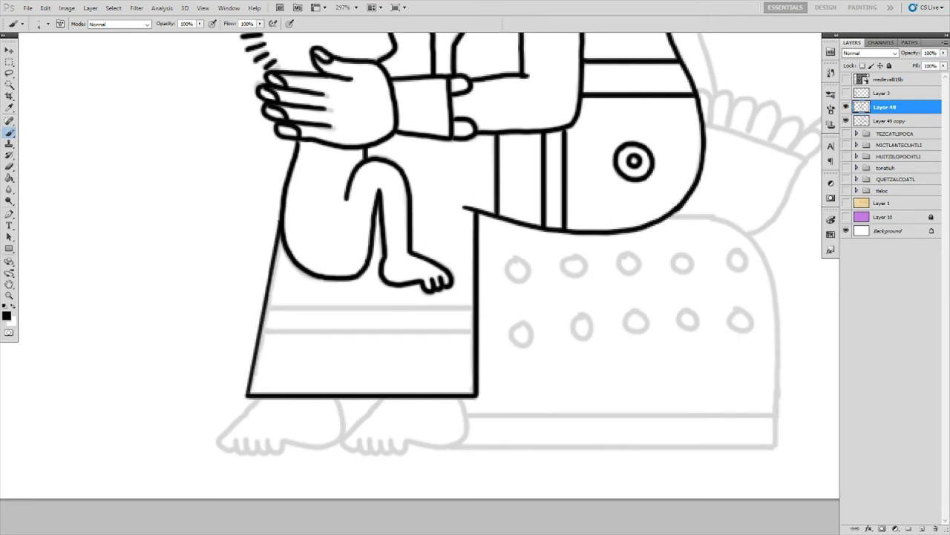
{"action": "mouse_move", "coordinate": [263, 334]}
{"action": "left_mouse_down"}
{"action": "mouse_move", "coordinate": [475, 334]}
{"action": "mouse_move", "coordinate": [268, 307]}
{"action": "left_mouse_up"}
{"action": "left_click_drag", "start_coordinate": [277, 268], "coordinate": [195, 220]}
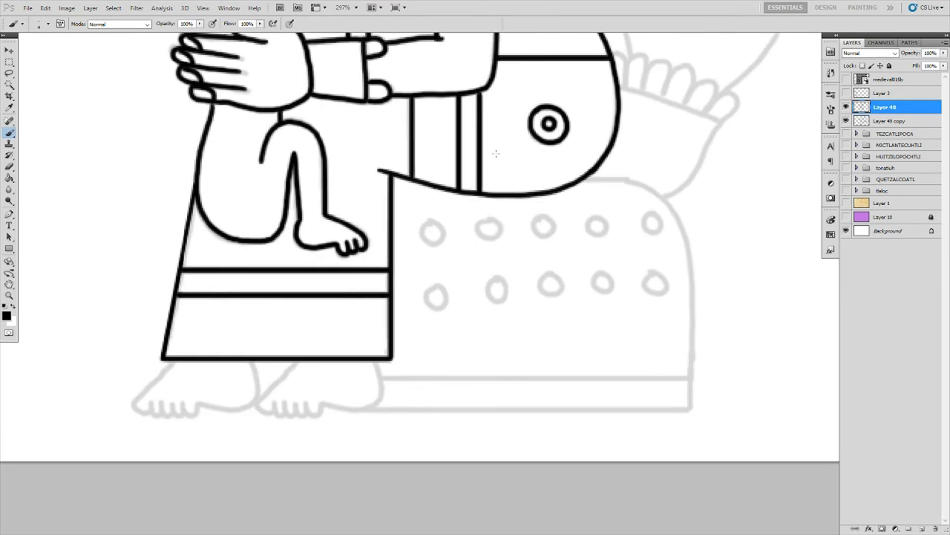
{"action": "scroll", "coordinate": [223, 297], "scroll_direction": "up", "scroll_amount": 1}
{"action": "left_click_drag", "start_coordinate": [386, 366], "coordinate": [272, 418]}
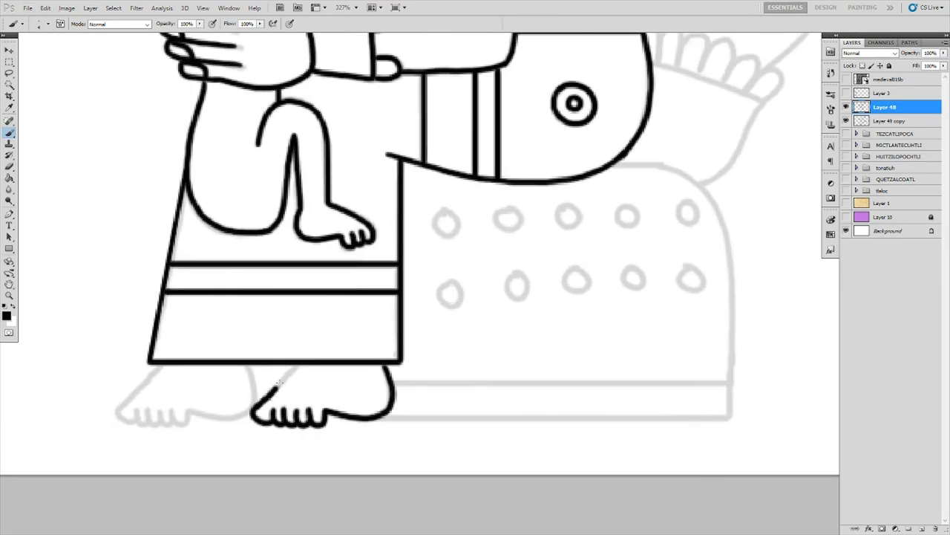
Ink the ground line into the left foot's toes and heel
{"action": "mouse_move", "coordinate": [249, 369]}
{"action": "left_mouse_down"}
{"action": "mouse_move", "coordinate": [187, 413]}
{"action": "mouse_move", "coordinate": [173, 413]}
{"action": "mouse_move", "coordinate": [427, 409]}
{"action": "mouse_move", "coordinate": [489, 420]}
{"action": "left_mouse_up"}
{"action": "left_click_drag", "start_coordinate": [490, 356], "coordinate": [445, 416]}
{"action": "scroll", "coordinate": [631, 406], "scroll_direction": "up", "scroll_amount": 1}
{"action": "left_click_drag", "start_coordinate": [817, 416], "coordinate": [517, 408]}
Ink the throne's bottom and right side and the edge under the skirt
{"action": "mouse_move", "coordinate": [275, 464]}
{"action": "left_mouse_down"}
{"action": "mouse_move", "coordinate": [542, 465]}
{"action": "mouse_move", "coordinate": [669, 408]}
{"action": "mouse_move", "coordinate": [669, 288]}
{"action": "left_mouse_up"}
{"action": "left_click_drag", "start_coordinate": [715, 319], "coordinate": [542, 428]}
{"action": "mouse_move", "coordinate": [363, 294]}
{"action": "left_mouse_down"}
{"action": "mouse_move", "coordinate": [409, 292]}
{"action": "mouse_move", "coordinate": [406, 226]}
{"action": "mouse_move", "coordinate": [502, 313]}
{"action": "mouse_move", "coordinate": [509, 358]}
{"action": "left_mouse_up"}
{"action": "scroll", "coordinate": [395, 210], "scroll_direction": "up", "scroll_amount": 2}
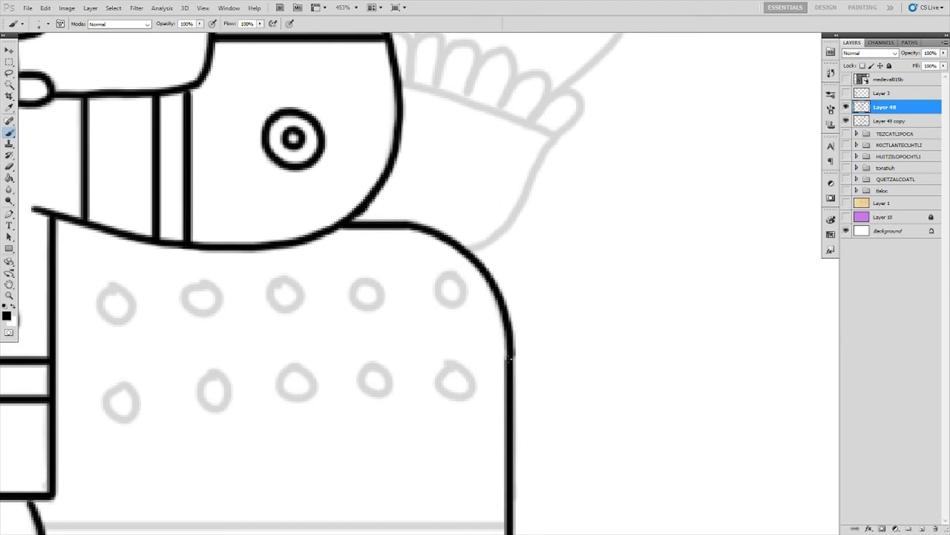
Ink the throne's base line and adjust the brush size and hardness
{"action": "scroll", "coordinate": [519, 350], "scroll_direction": "down", "scroll_amount": 2}
{"action": "left_click_drag", "start_coordinate": [509, 421], "coordinate": [577, 334]}
{"action": "left_click_drag", "start_coordinate": [585, 410], "coordinate": [208, 411]}
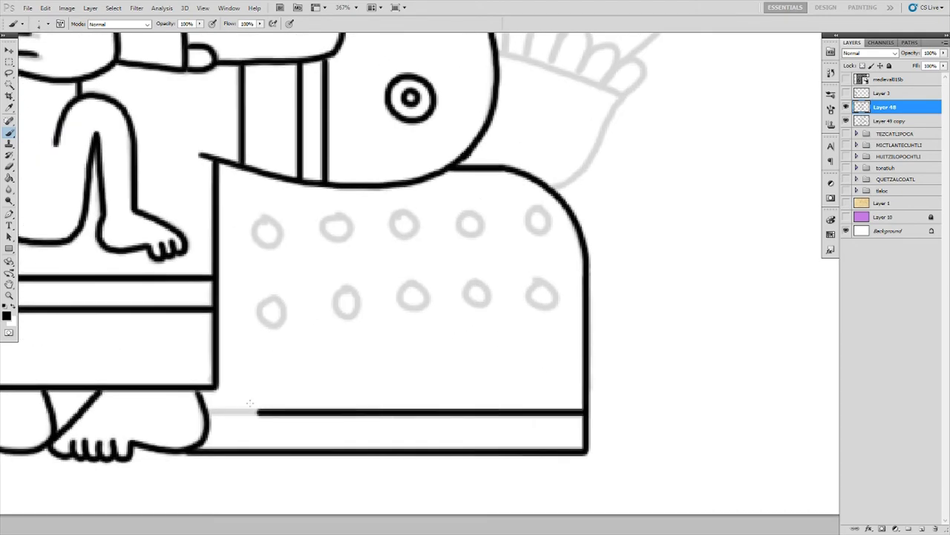
{"action": "scroll", "coordinate": [416, 282], "scroll_direction": "up", "scroll_amount": 2}
{"action": "right_click", "coordinate": [629, 351]}
{"action": "key", "text": "Return"}
Paint one ring and duplicate it into two rows of five on the throne base
{"action": "mouse_move", "coordinate": [568, 354]}
{"action": "left_mouse_down"}
{"action": "mouse_move", "coordinate": [554, 375]}
{"action": "mouse_move", "coordinate": [568, 353]}
{"action": "mouse_move", "coordinate": [558, 400]}
{"action": "left_mouse_up"}
{"action": "key", "text": "l"}
{"action": "key", "text": "v"}
{"action": "left_click_drag", "start_coordinate": [579, 358], "coordinate": [351, 353]}
{"action": "left_click", "coordinate": [845, 120]}
{"action": "key", "text": "l"}
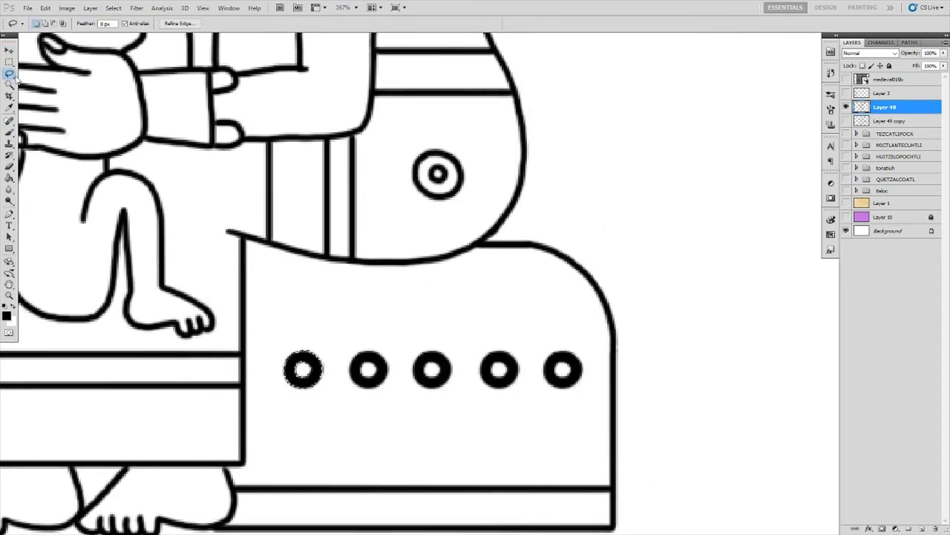
{"action": "left_click_drag", "start_coordinate": [286, 317], "coordinate": [291, 320]}
{"action": "left_click_drag", "start_coordinate": [369, 369], "coordinate": [369, 305]}
{"action": "left_click_drag", "start_coordinate": [653, 192], "coordinate": [647, 236]}
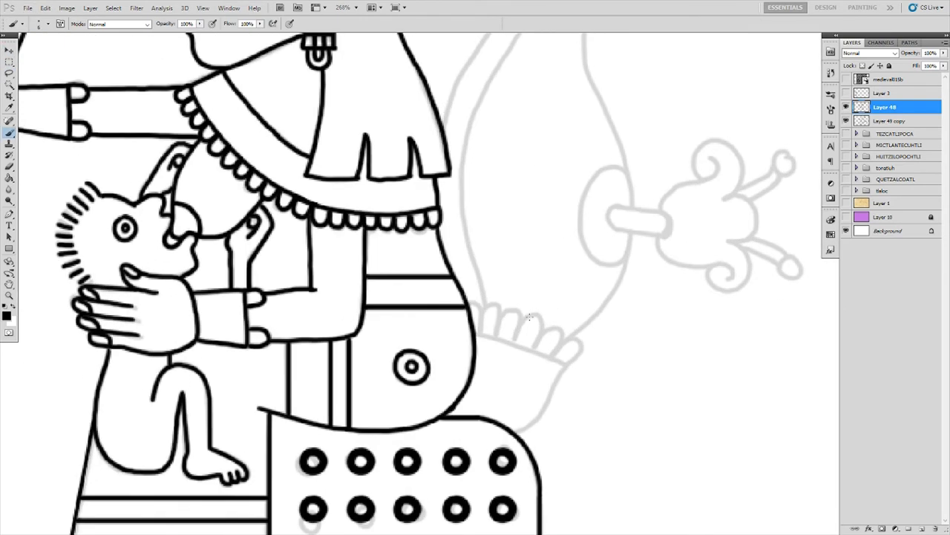
Ink the outline and claws of the throne's clawed foot
{"action": "left_click_drag", "start_coordinate": [488, 364], "coordinate": [569, 329]}
{"action": "key", "text": "ctrl+z"}
{"action": "right_click", "coordinate": [536, 340]}
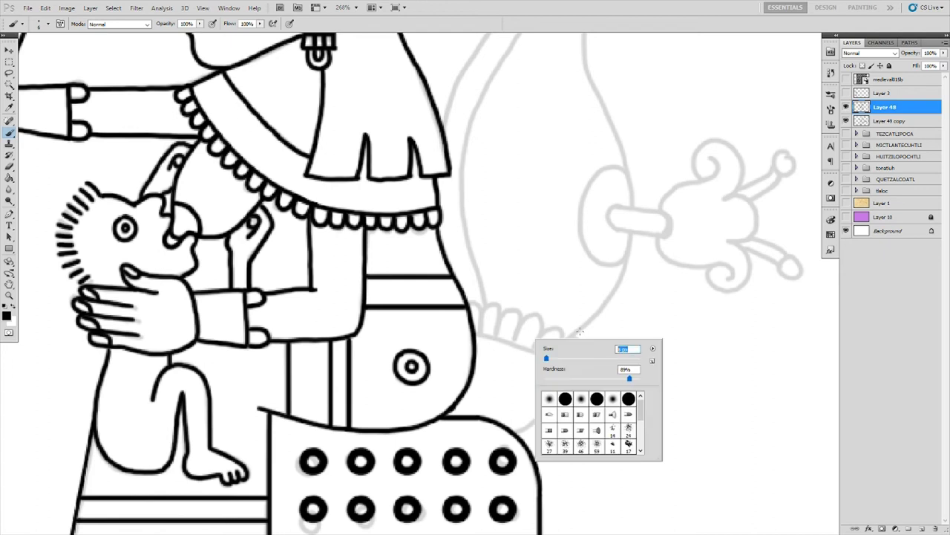
{"action": "key", "text": "Escape"}
{"action": "mouse_move", "coordinate": [476, 334]}
{"action": "left_mouse_down"}
{"action": "mouse_move", "coordinate": [567, 365]}
{"action": "mouse_move", "coordinate": [527, 429]}
{"action": "left_mouse_up"}
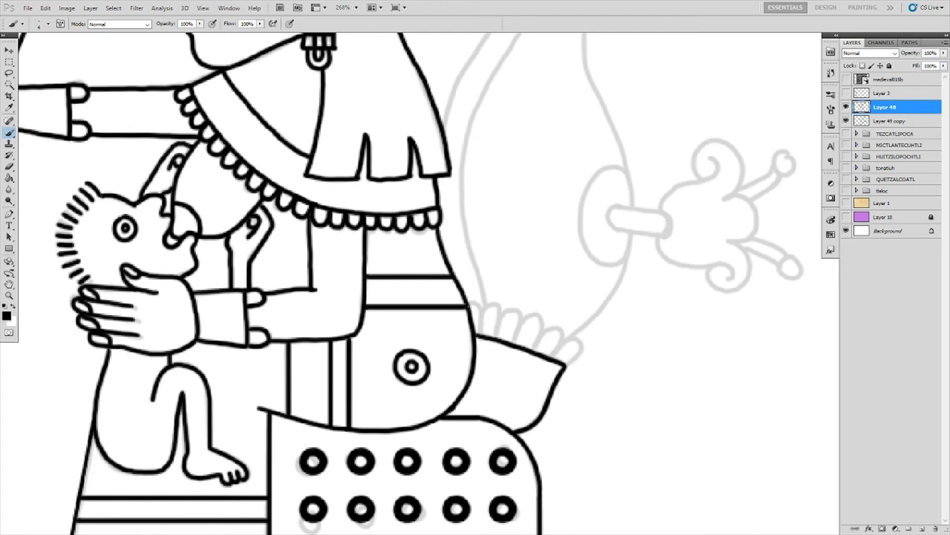
{"action": "mouse_move", "coordinate": [496, 334]}
{"action": "left_mouse_down"}
{"action": "mouse_move", "coordinate": [524, 326]}
{"action": "mouse_move", "coordinate": [541, 346]}
{"action": "left_mouse_up"}
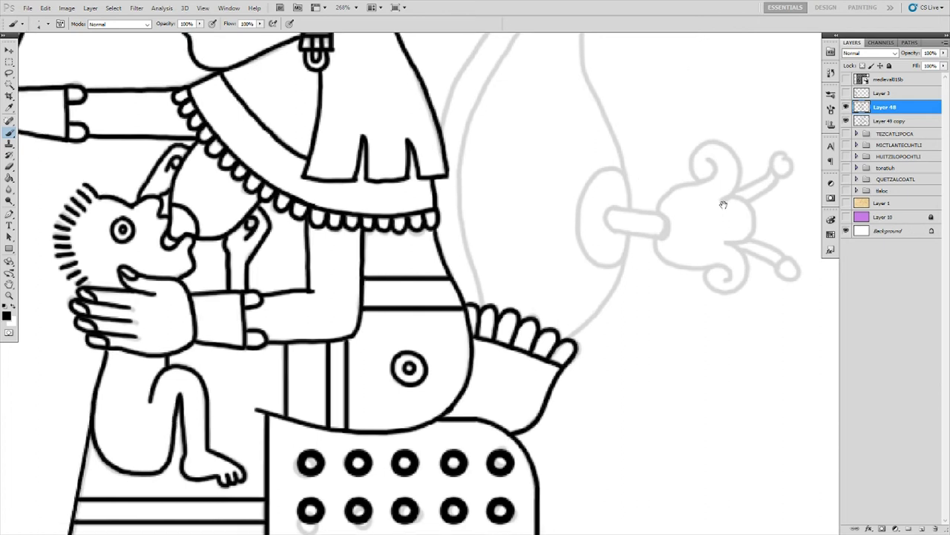
Ink the rod of the scroll ornament beside the throne
{"action": "left_click_drag", "start_coordinate": [724, 201], "coordinate": [561, 361]}
{"action": "left_click_drag", "start_coordinate": [429, 345], "coordinate": [479, 345]}
{"action": "mouse_move", "coordinate": [431, 368]}
{"action": "left_mouse_down"}
{"action": "mouse_move", "coordinate": [553, 317]}
{"action": "mouse_move", "coordinate": [576, 331]}
{"action": "left_mouse_up"}
Erase the lower half of the bar and extend the scroll's curl
{"action": "key", "text": "l"}
{"action": "left_click_drag", "start_coordinate": [417, 357], "coordinate": [505, 394]}
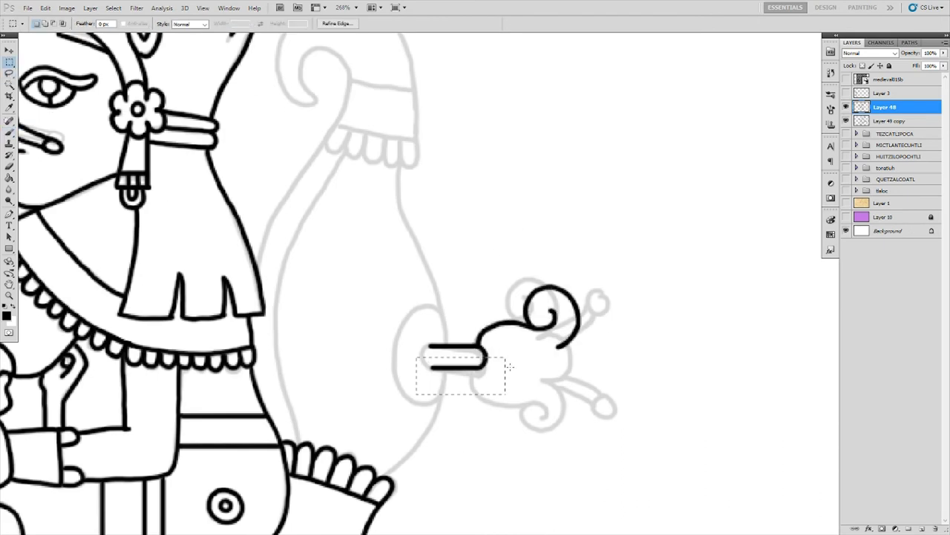
{"action": "key", "text": "Delete"}
{"action": "key", "text": "ctrl+d"}
{"action": "key", "text": "b"}
{"action": "left_click_drag", "start_coordinate": [577, 334], "coordinate": [618, 316]}
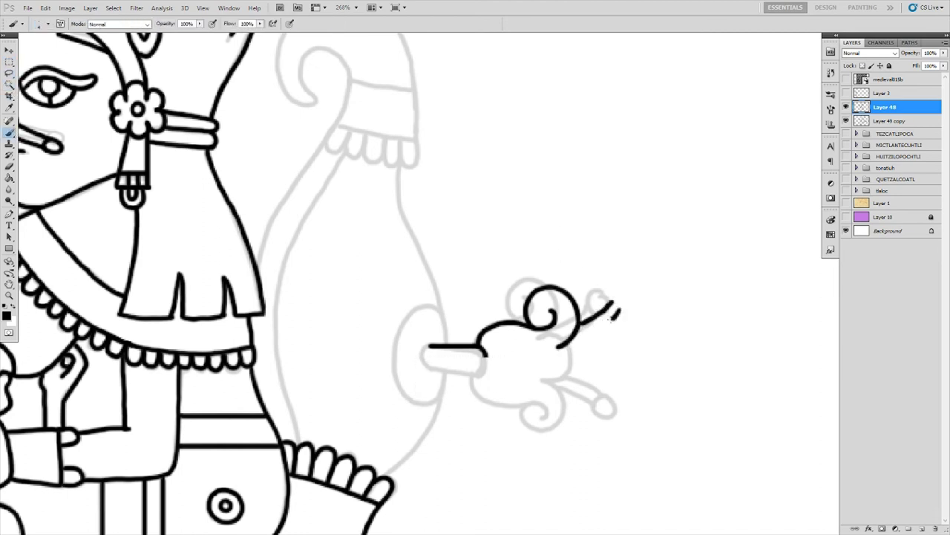
Copy the upper curl below the rod and mirror it with Free Transform
{"action": "key", "text": "l"}
{"action": "left_click_drag", "start_coordinate": [615, 216], "coordinate": [624, 223]}
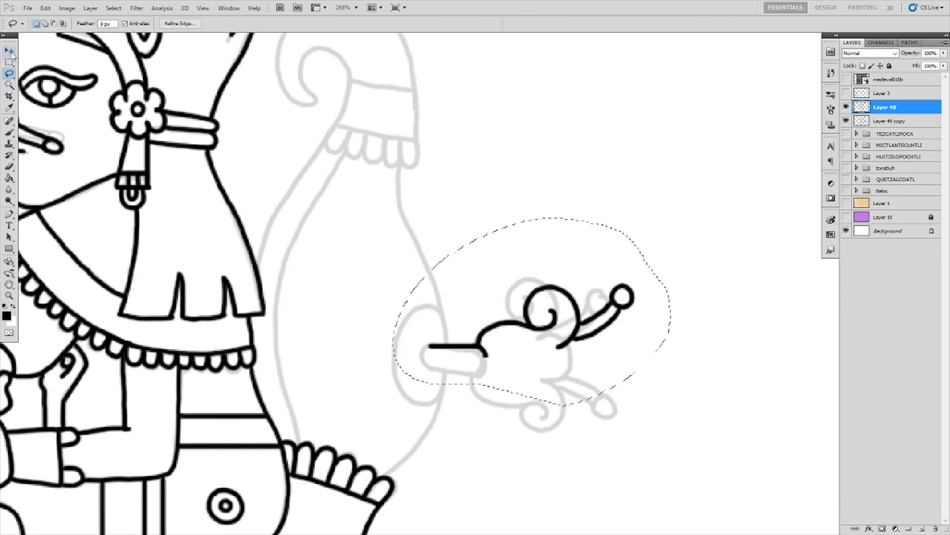
{"action": "mouse_move", "coordinate": [573, 312]}
{"action": "left_mouse_down"}
{"action": "mouse_move", "coordinate": [574, 405]}
{"action": "mouse_move", "coordinate": [583, 408]}
{"action": "left_mouse_up"}
{"action": "key", "text": "ctrl+t"}
{"action": "key", "text": "Return"}
{"action": "key", "text": "ctrl+d"}
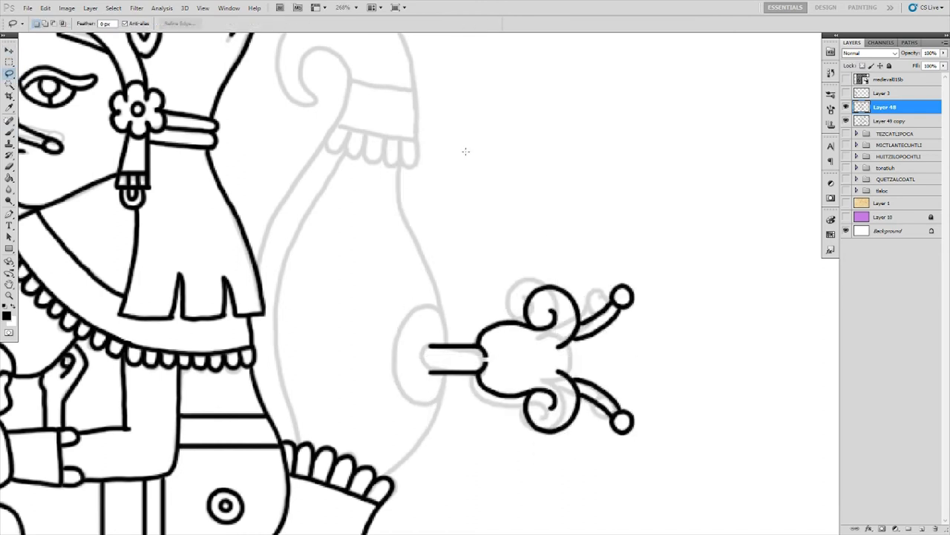
{"action": "key", "text": "b"}
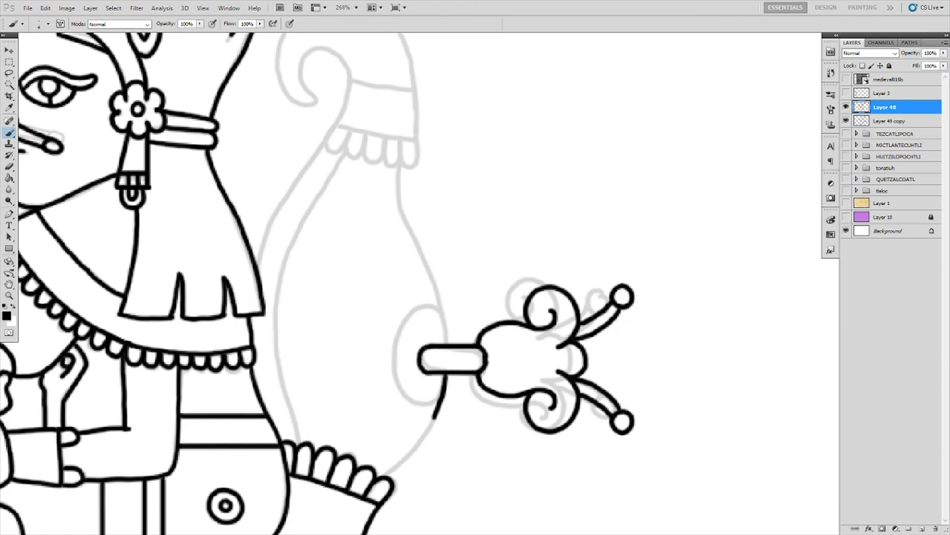
Ink a curve down from the rod and an oval ring around its end
{"action": "key", "text": "ctrl+z"}
{"action": "left_click_drag", "start_coordinate": [386, 476], "coordinate": [445, 375]}
{"action": "left_click_drag", "start_coordinate": [398, 162], "coordinate": [448, 340]}
{"action": "key", "text": "ctrl+z"}
{"action": "left_click_drag", "start_coordinate": [406, 399], "coordinate": [445, 323]}
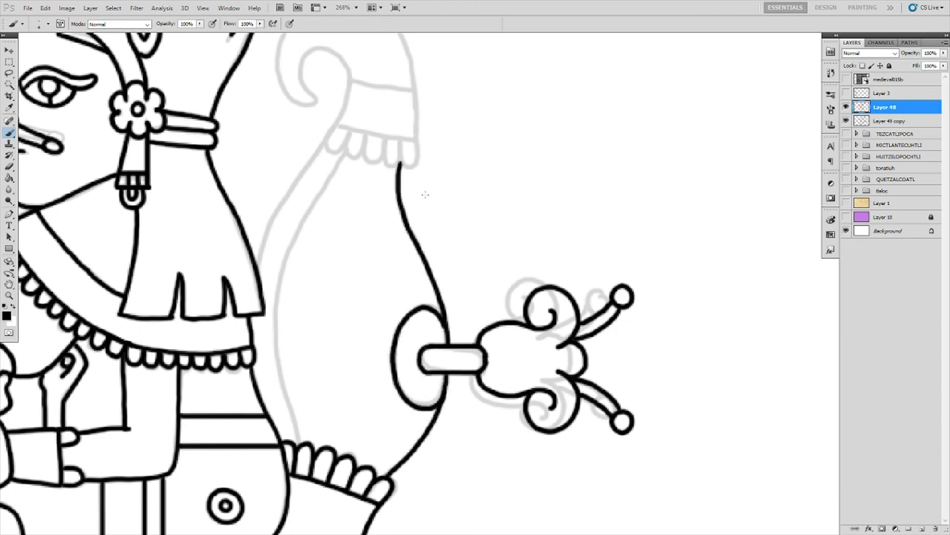
{"action": "scroll", "coordinate": [366, 145], "scroll_direction": "down", "scroll_amount": 2}
Ink the gourd's top spiral, trace its outline, and reveal the swatches layer
{"action": "mouse_move", "coordinate": [349, 232]}
{"action": "left_mouse_down"}
{"action": "mouse_move", "coordinate": [371, 267]}
{"action": "mouse_move", "coordinate": [364, 297]}
{"action": "mouse_move", "coordinate": [301, 404]}
{"action": "left_mouse_up"}
{"action": "scroll", "coordinate": [371, 267], "scroll_direction": "down", "scroll_amount": 1}
{"action": "mouse_move", "coordinate": [346, 274]}
{"action": "left_mouse_down"}
{"action": "mouse_move", "coordinate": [349, 196]}
{"action": "mouse_move", "coordinate": [433, 289]}
{"action": "left_mouse_up"}
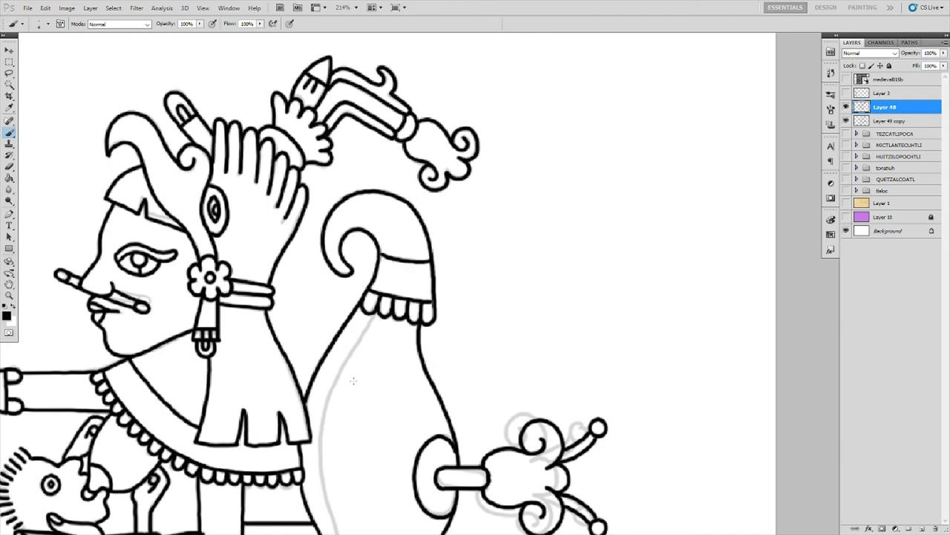
{"action": "left_click_drag", "start_coordinate": [354, 380], "coordinate": [450, 210]}
{"action": "left_click_drag", "start_coordinate": [472, 138], "coordinate": [432, 371]}
{"action": "scroll", "coordinate": [634, 261], "scroll_direction": "down", "scroll_amount": 5}
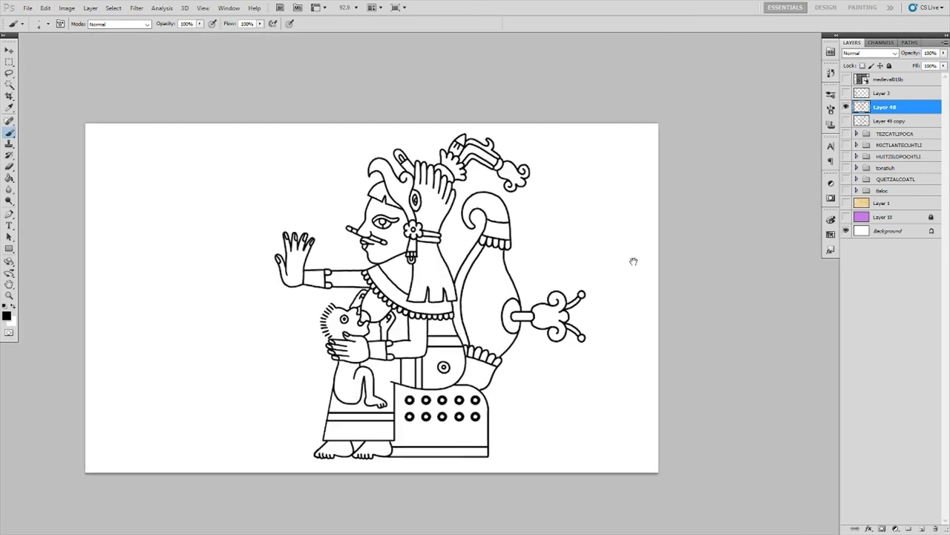
{"action": "left_click", "coordinate": [845, 92]}
Lock the line art layer and fill the skin areas and feet tan
{"action": "scroll", "coordinate": [150, 365], "scroll_direction": "up", "scroll_amount": 2}
{"action": "key", "text": "w"}
{"action": "left_click", "coordinate": [889, 66]}
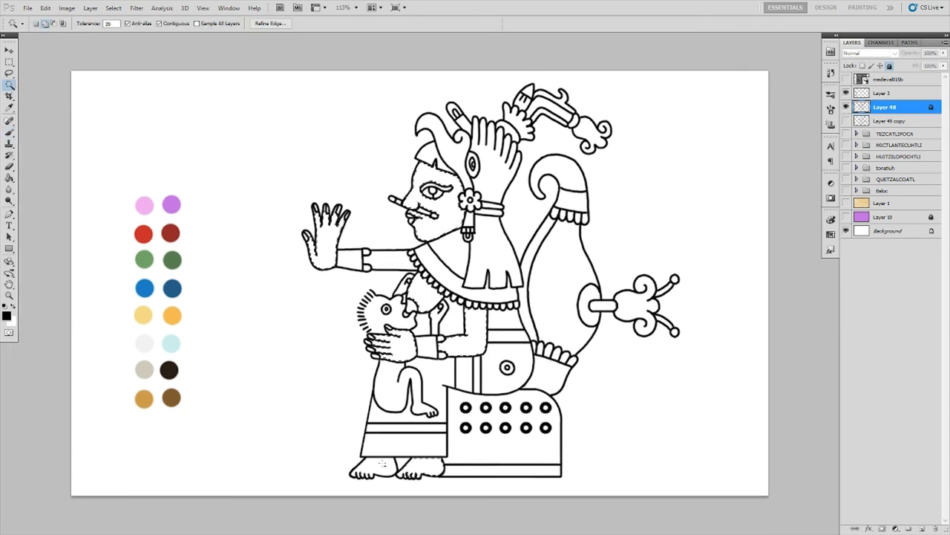
{"action": "left_click", "coordinate": [383, 464], "text": "shift"}
{"action": "key", "text": "Return"}
{"action": "left_click", "coordinate": [909, 528], "text": "ctrl"}
{"action": "key", "text": "alt+BackSpace"}
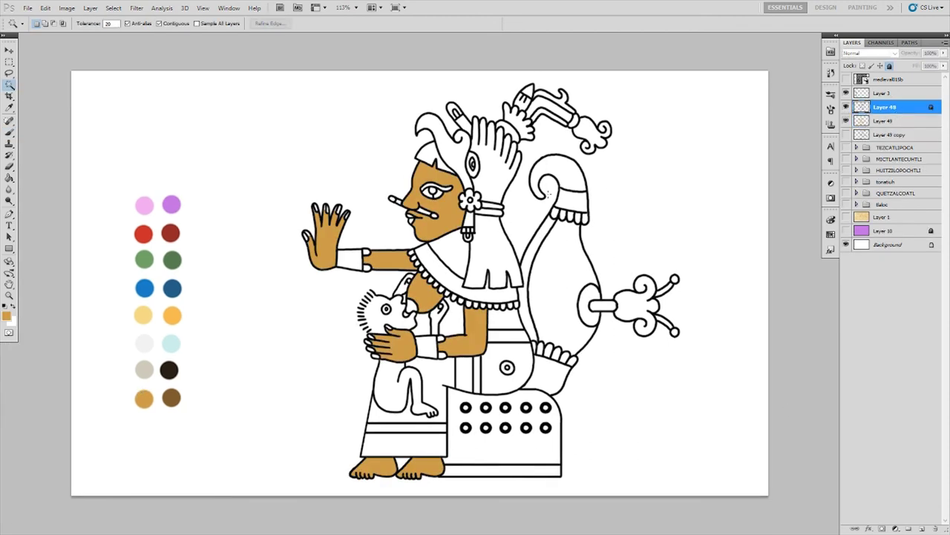
Fill the collar, child's body and other red areas with swatch red on the colour layer
{"action": "left_click", "coordinate": [402, 288]}
{"action": "left_click", "coordinate": [410, 372], "text": "shift"}
{"action": "left_click", "coordinate": [427, 430], "text": "shift"}
{"action": "left_click", "coordinate": [506, 290], "text": "shift"}
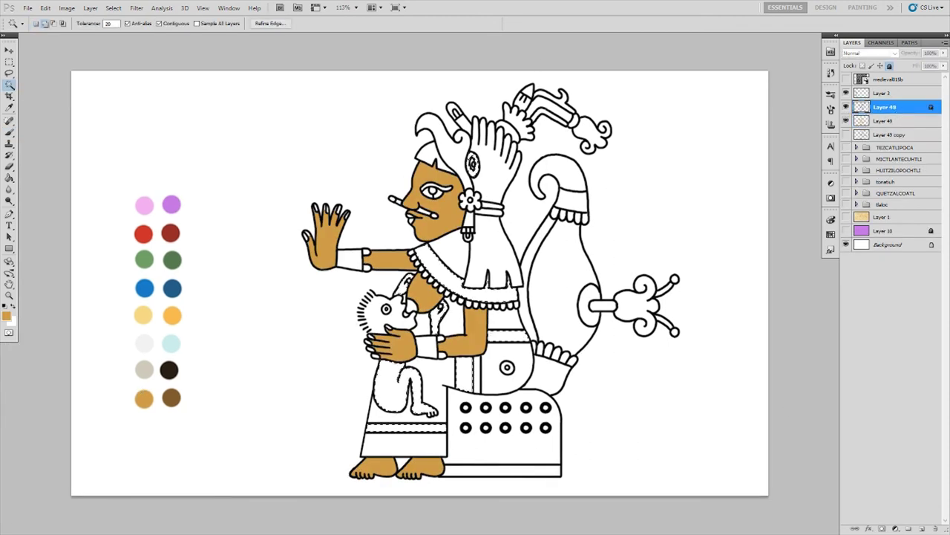
{"action": "key", "text": "b"}
{"action": "left_click", "coordinate": [143, 234], "text": "alt"}
{"action": "left_click", "coordinate": [884, 121]}
{"action": "key", "text": "alt+BackSpace"}
{"action": "key", "text": "ctrl+d"}
Paint around the child's head and fill it red
{"action": "scroll", "coordinate": [378, 300], "scroll_direction": "up", "scroll_amount": 3}
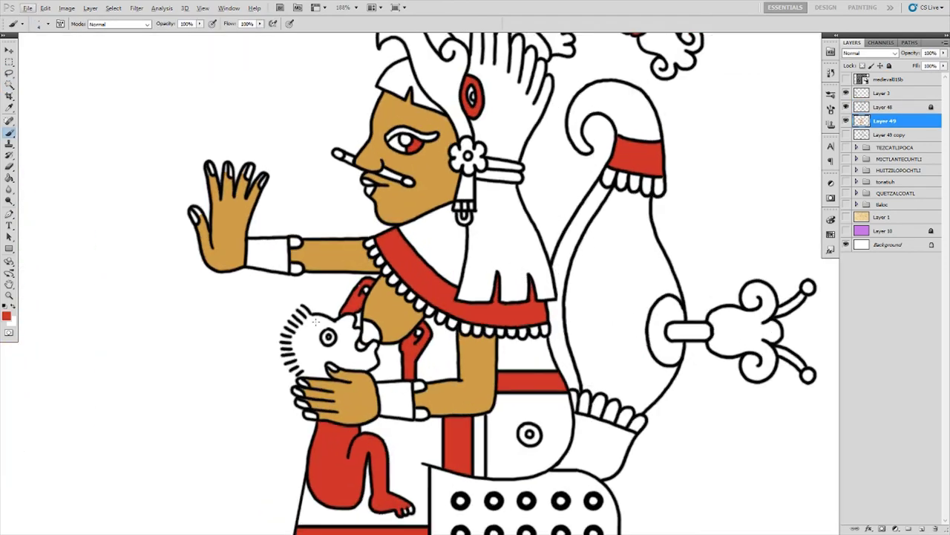
{"action": "scroll", "coordinate": [354, 328], "scroll_direction": "up", "scroll_amount": 1}
{"action": "mouse_move", "coordinate": [294, 310]}
{"action": "left_mouse_down"}
{"action": "mouse_move", "coordinate": [276, 365]}
{"action": "mouse_move", "coordinate": [383, 371]}
{"action": "left_mouse_up"}
{"action": "key", "text": "g"}
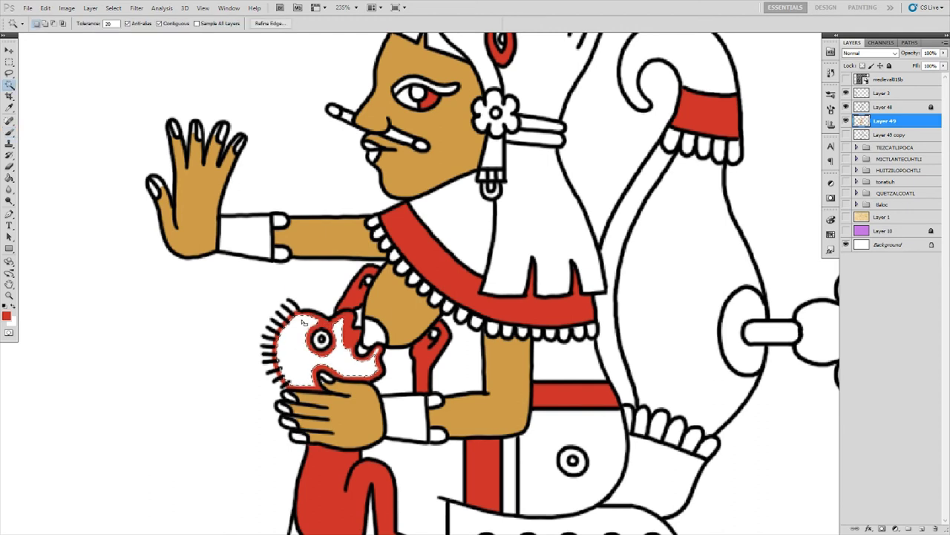
{"action": "left_click", "coordinate": [304, 349]}
{"action": "key", "text": "b"}
Fill the robe and body white areas pale yellow
{"action": "scroll", "coordinate": [355, 269], "scroll_direction": "down", "scroll_amount": 1}
{"action": "scroll", "coordinate": [341, 231], "scroll_direction": "down", "scroll_amount": 2}
{"action": "key", "text": "w"}
{"action": "left_click", "coordinate": [884, 107]}
{"action": "left_click", "coordinate": [581, 62]}
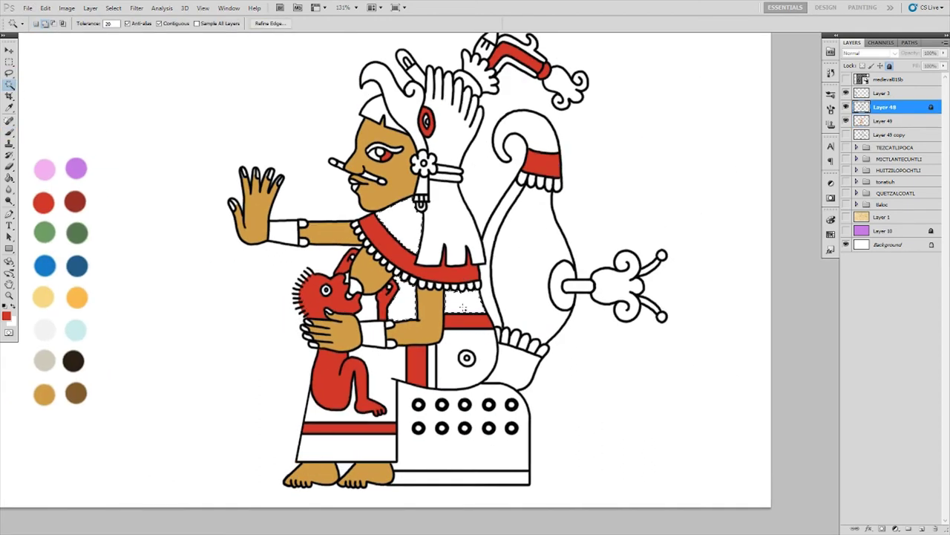
{"action": "left_click", "coordinate": [43, 297]}
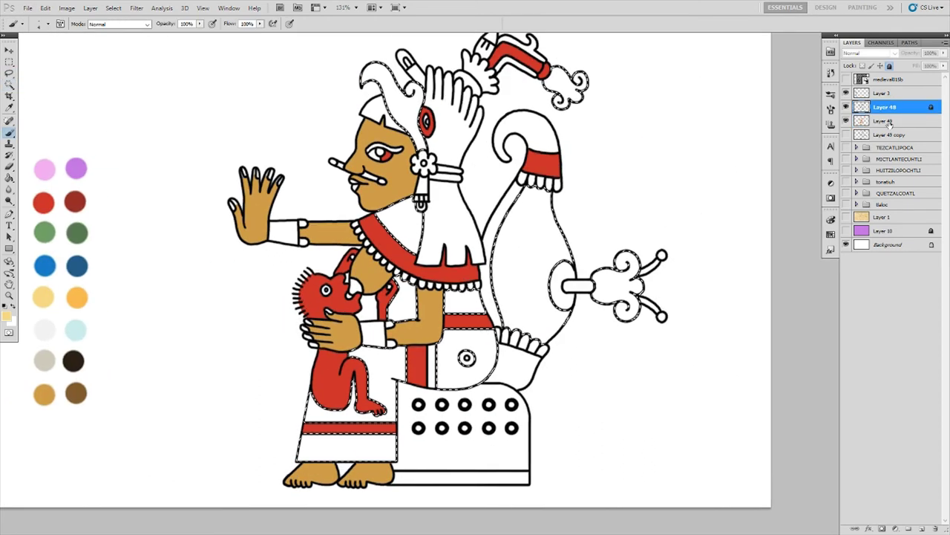
{"action": "key", "text": "alt+BackSpace"}
Fill the throne seat orange and the gourd and headdress hand brown
{"action": "left_click", "coordinate": [461, 445]}
{"action": "left_click", "coordinate": [77, 297]}
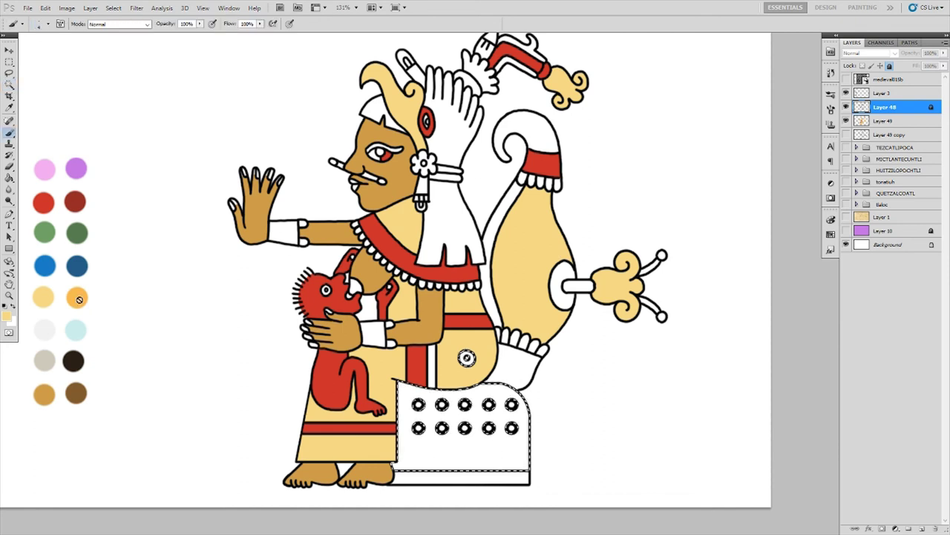
{"action": "key", "text": "alt+BackSpace"}
{"action": "left_click", "coordinate": [483, 176]}
{"action": "left_click", "coordinate": [77, 394]}
{"action": "key", "text": "alt+BackSpace"}
{"action": "key", "text": "ctrl+d"}
{"action": "left_click", "coordinate": [883, 121]}
Select the hair and cloth area with the Magic Wand on the line art layer
{"action": "key", "text": "b"}
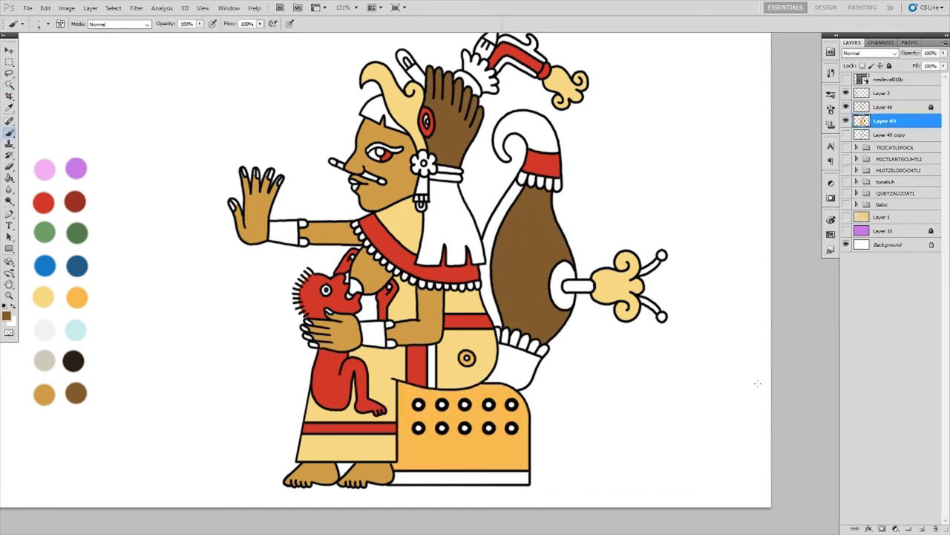
{"action": "scroll", "coordinate": [458, 401], "scroll_direction": "up", "scroll_amount": 2}
{"action": "scroll", "coordinate": [437, 439], "scroll_direction": "down", "scroll_amount": 2}
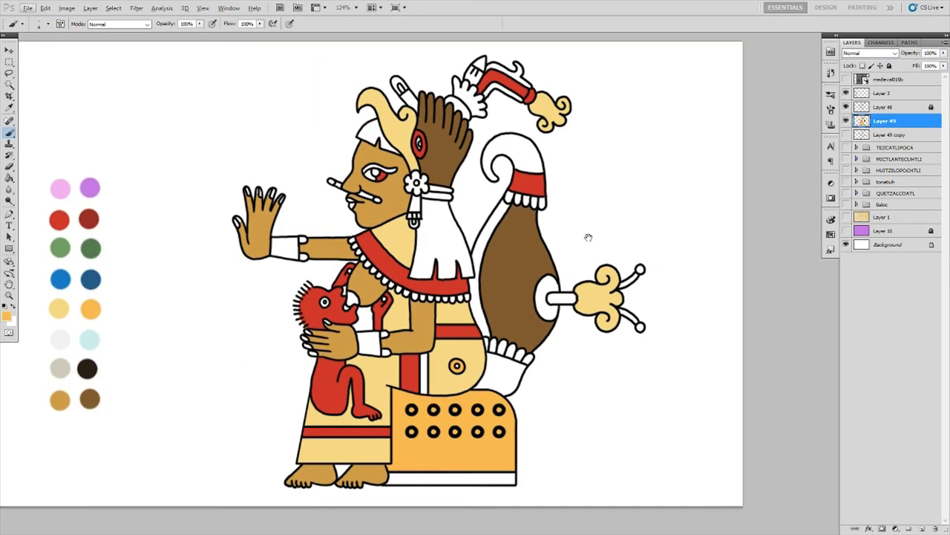
{"action": "key", "text": "w"}
{"action": "left_click", "coordinate": [884, 107]}
{"action": "left_click", "coordinate": [401, 290]}
Fill the hair dark brown sampled from the swatches on the colour layer
{"action": "key", "text": "i"}
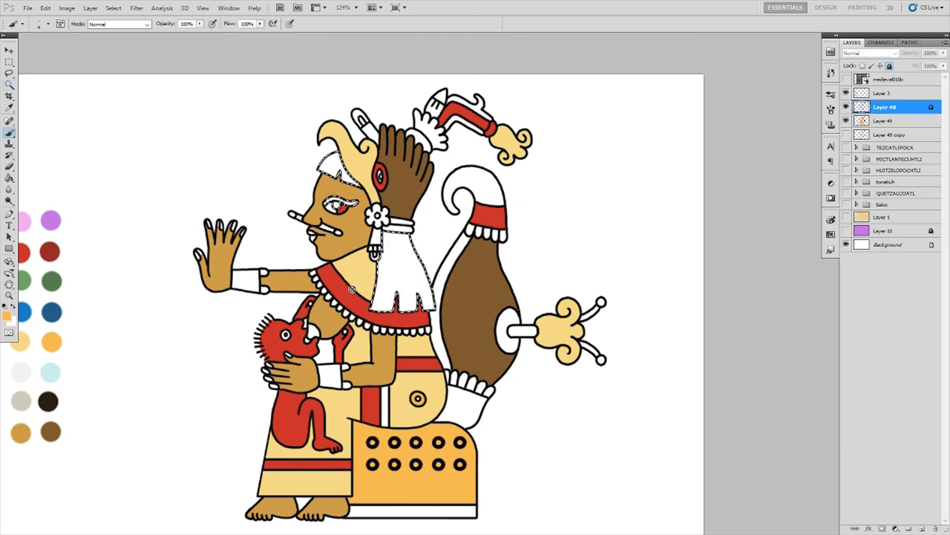
{"action": "left_click", "coordinate": [49, 401]}
{"action": "left_click", "coordinate": [883, 121]}
{"action": "key", "text": "alt+BackSpace"}
{"action": "key", "text": "b"}
Scroll over the figure and return to the Magic Wand on the line art layer
{"action": "scroll", "coordinate": [353, 159], "scroll_direction": "up", "scroll_amount": 3}
{"action": "scroll", "coordinate": [582, 244], "scroll_direction": "down", "scroll_amount": 1}
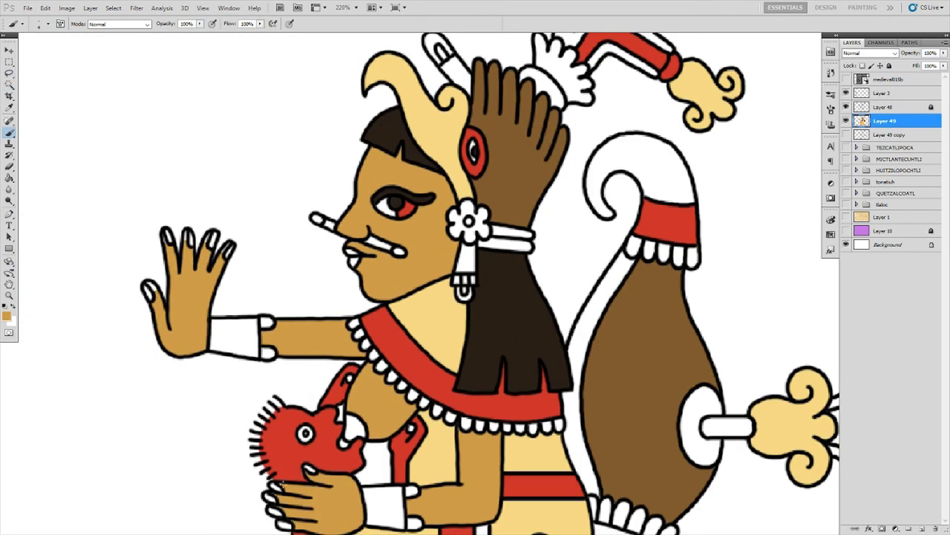
{"action": "scroll", "coordinate": [582, 244], "scroll_direction": "up", "scroll_amount": 1}
{"action": "scroll", "coordinate": [429, 282], "scroll_direction": "down", "scroll_amount": 1}
{"action": "scroll", "coordinate": [429, 282], "scroll_direction": "up", "scroll_amount": 2}
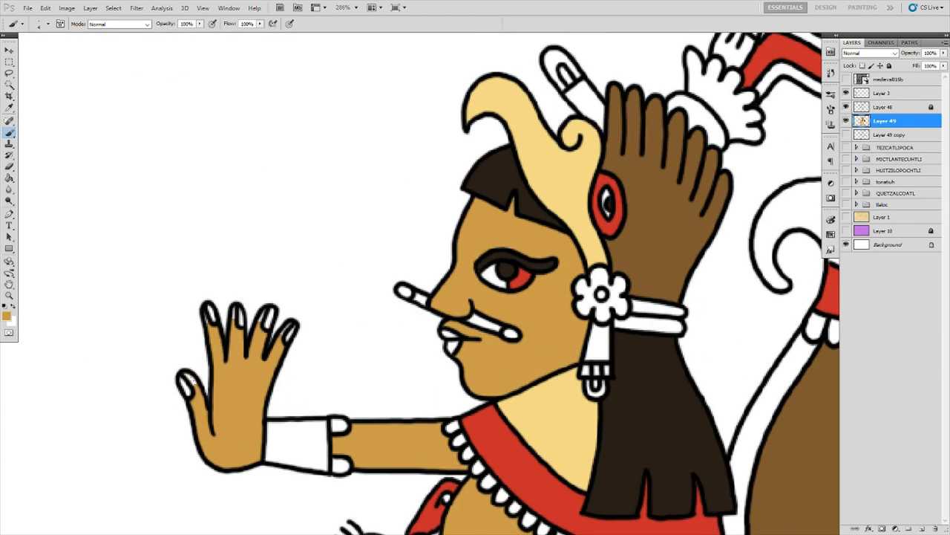
{"action": "scroll", "coordinate": [288, 327], "scroll_direction": "down", "scroll_amount": 1}
{"action": "scroll", "coordinate": [288, 327], "scroll_direction": "down", "scroll_amount": 1}
{"action": "scroll", "coordinate": [288, 326], "scroll_direction": "down", "scroll_amount": 2}
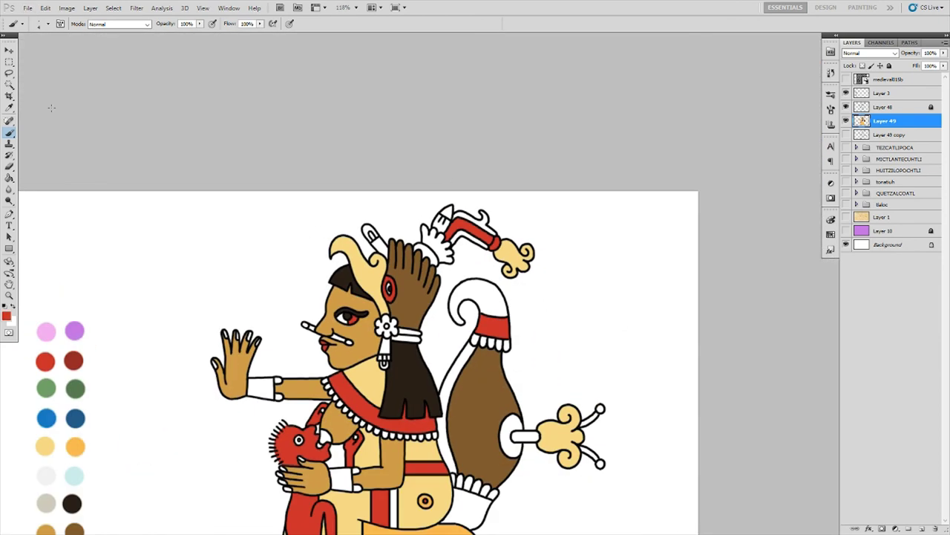
{"action": "key", "text": "w"}
{"action": "left_click", "coordinate": [884, 107]}
{"action": "scroll", "coordinate": [558, 271], "scroll_direction": "down", "scroll_amount": 3}
{"action": "scroll", "coordinate": [559, 270], "scroll_direction": "up", "scroll_amount": 2}
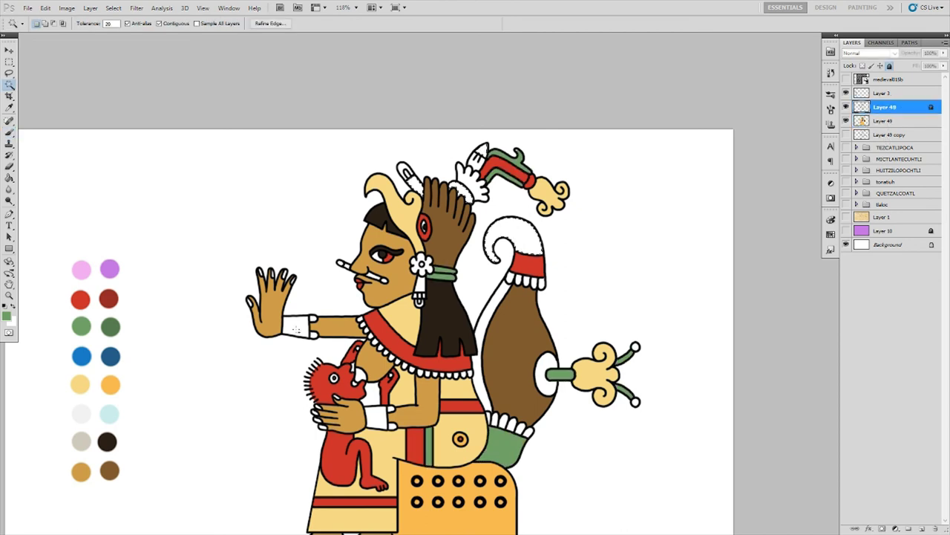
{"action": "scroll", "coordinate": [559, 270], "scroll_direction": "down", "scroll_amount": 3}
Fill the wristbands and gourd tip blue and show the purple background layer
{"action": "left_click", "coordinate": [884, 120]}
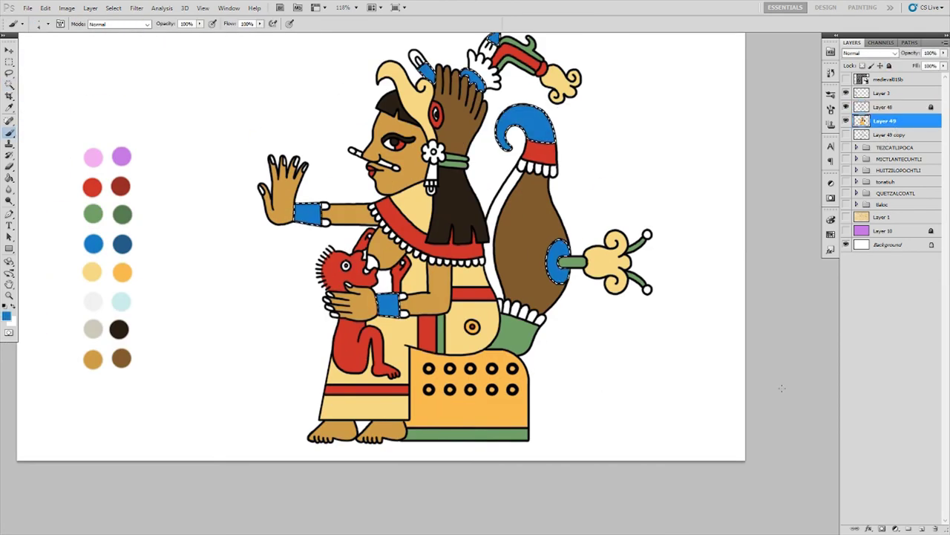
{"action": "left_click", "coordinate": [9, 73]}
{"action": "scroll", "coordinate": [371, 282], "scroll_direction": "up", "scroll_amount": 2}
{"action": "key", "text": "alt+bracketright"}
{"action": "left_click", "coordinate": [10, 84]}
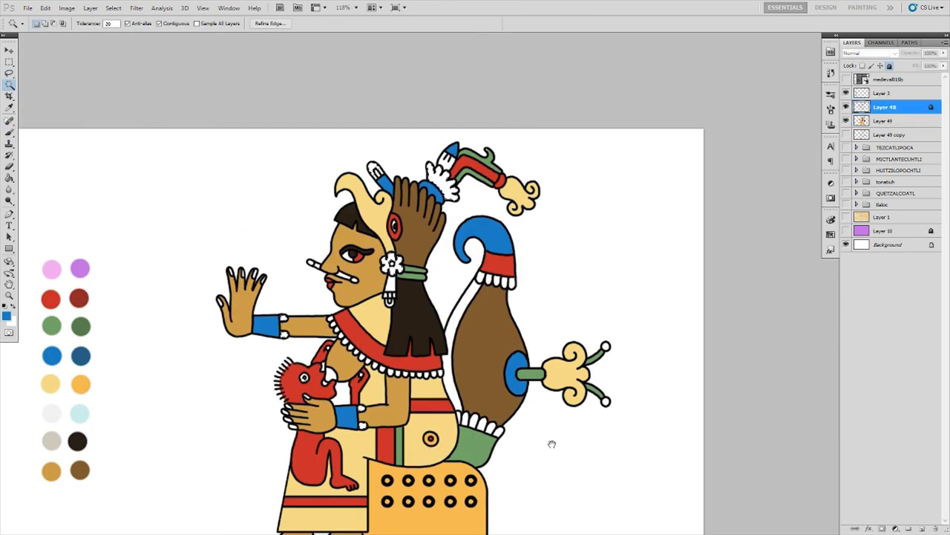
{"action": "scroll", "coordinate": [550, 441], "scroll_direction": "down", "scroll_amount": 3}
{"action": "key", "text": "alt+bracketleft"}
{"action": "key", "text": "alt+bracketright"}
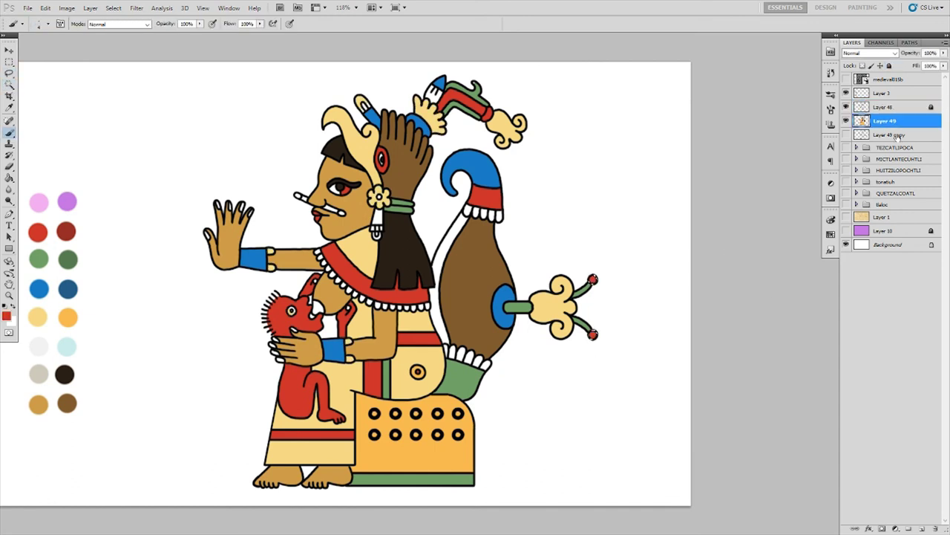
{"action": "left_click", "coordinate": [846, 230]}
Select the white bead strip, then deselect on the colour layer with the Brush active
{"action": "left_click", "coordinate": [449, 267]}
{"action": "scroll", "coordinate": [286, 277], "scroll_direction": "up", "scroll_amount": 3}
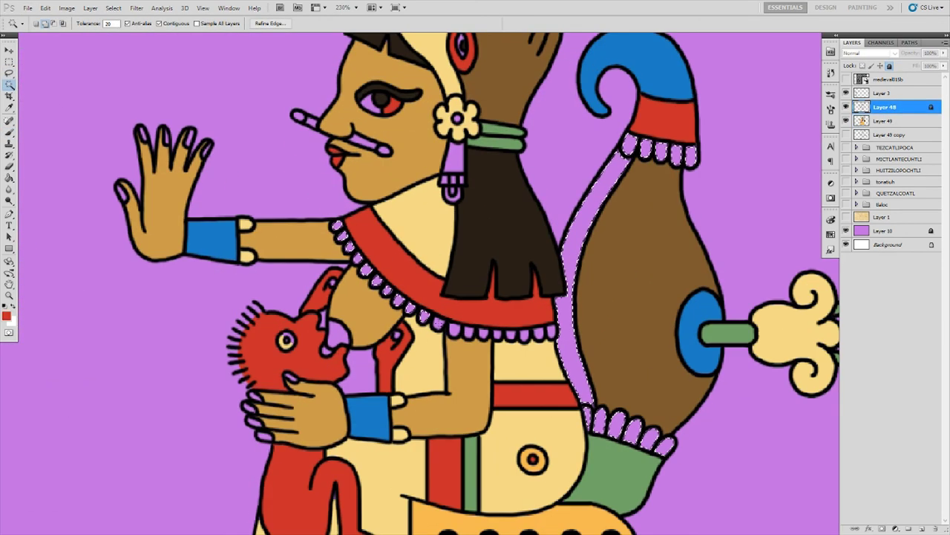
{"action": "scroll", "coordinate": [291, 380], "scroll_direction": "up", "scroll_amount": 2}
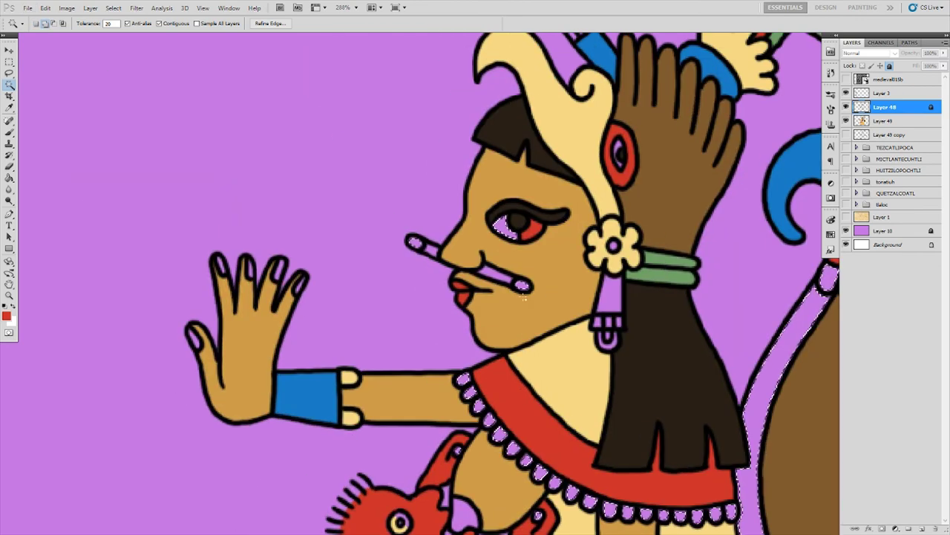
{"action": "scroll", "coordinate": [744, 226], "scroll_direction": "down", "scroll_amount": 3}
{"action": "scroll", "coordinate": [744, 226], "scroll_direction": "up", "scroll_amount": 3}
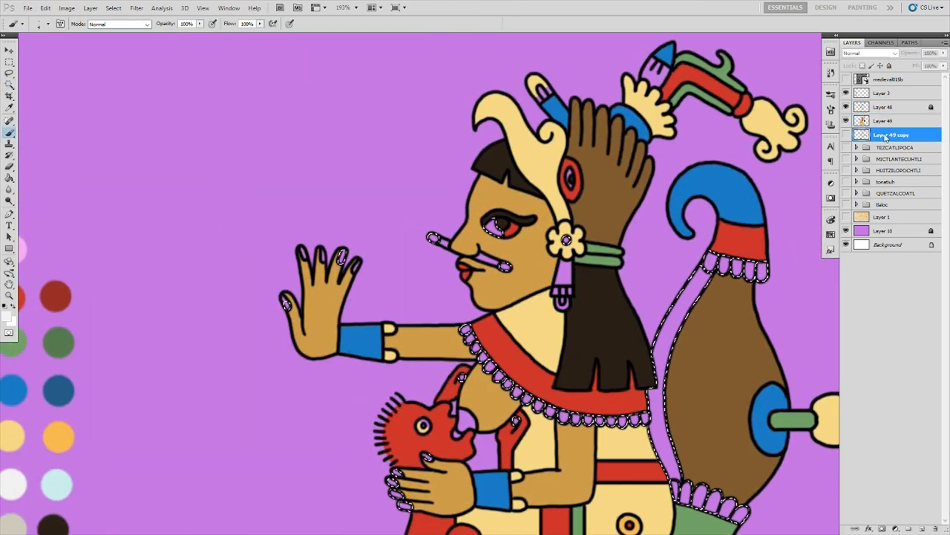
{"action": "left_click", "coordinate": [884, 120]}
{"action": "key", "text": "b"}
{"action": "key", "text": "ctrl+d"}
{"action": "scroll", "coordinate": [555, 246], "scroll_direction": "up", "scroll_amount": 3}
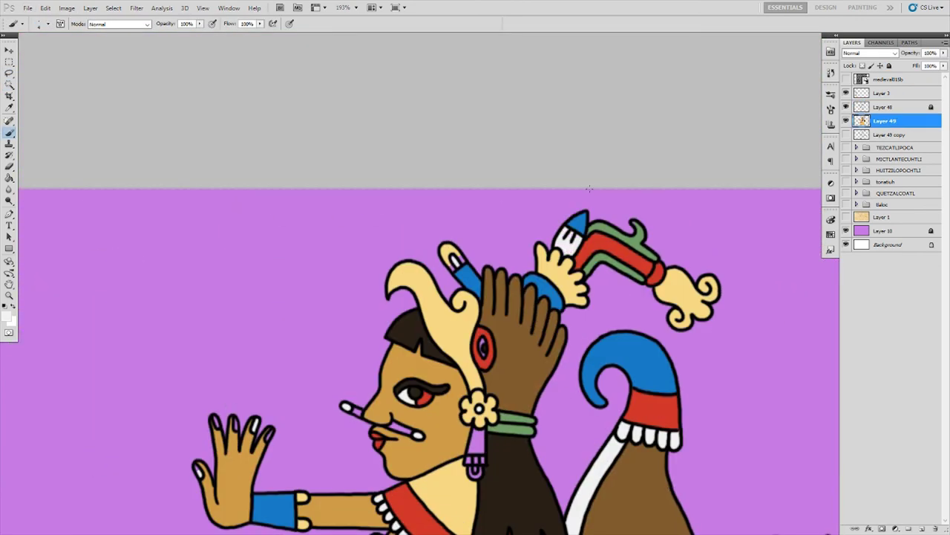
{"action": "scroll", "coordinate": [589, 188], "scroll_direction": "down", "scroll_amount": 3}
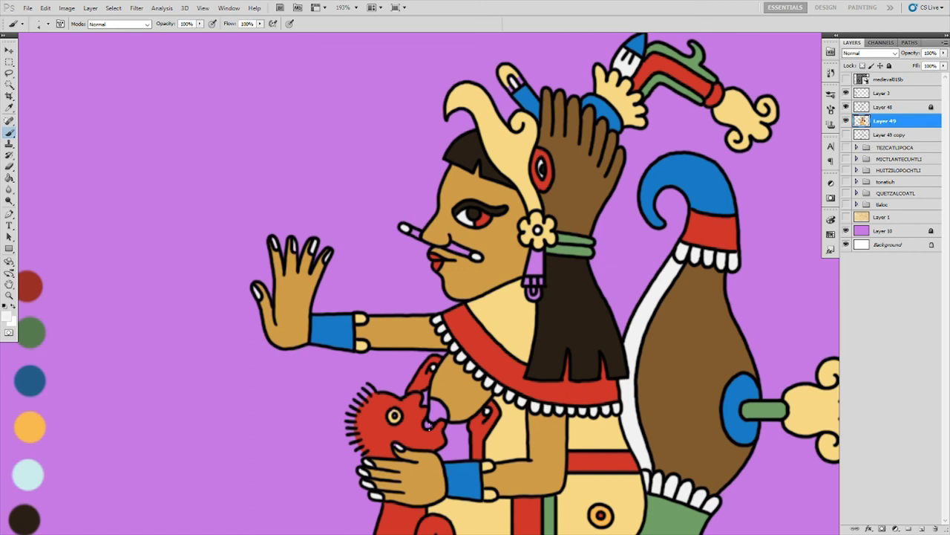